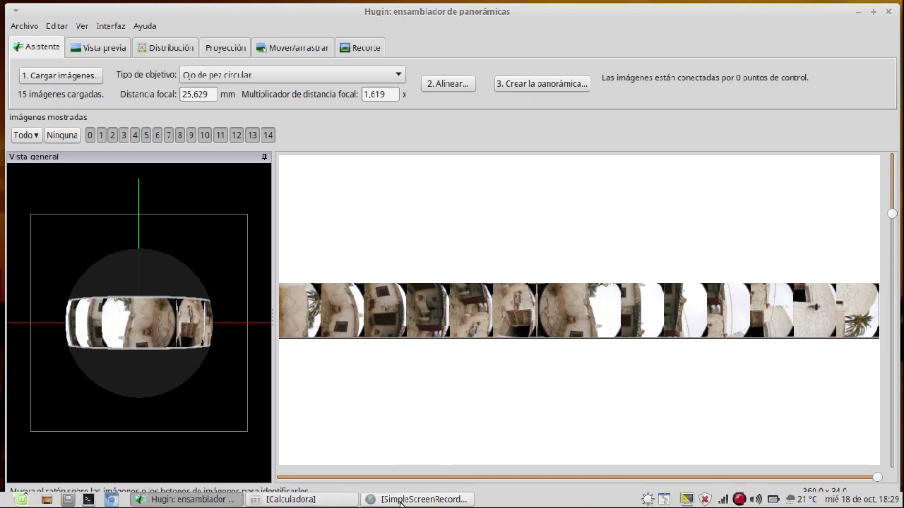
# Step: Switch to the calculator, compute 24×0,35 and close it
pyautogui.click(310, 500)
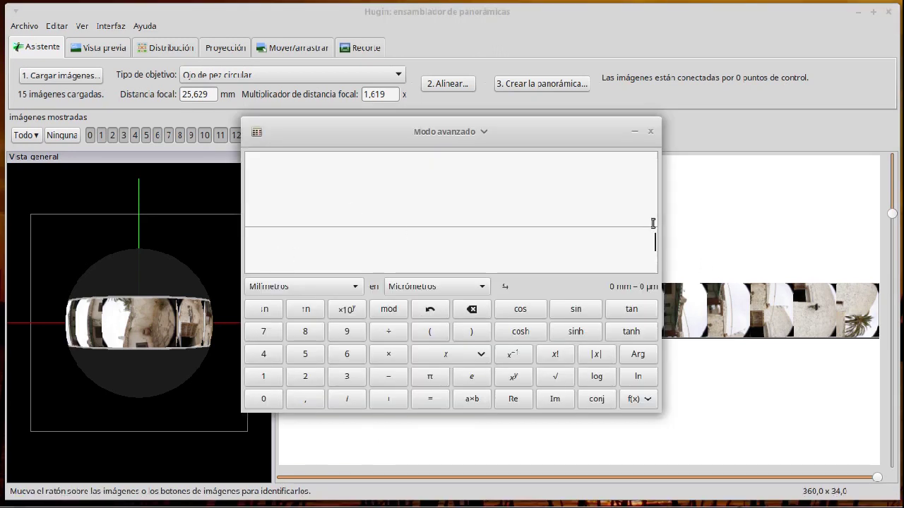
pyautogui.write('24')
pyautogui.write('*')
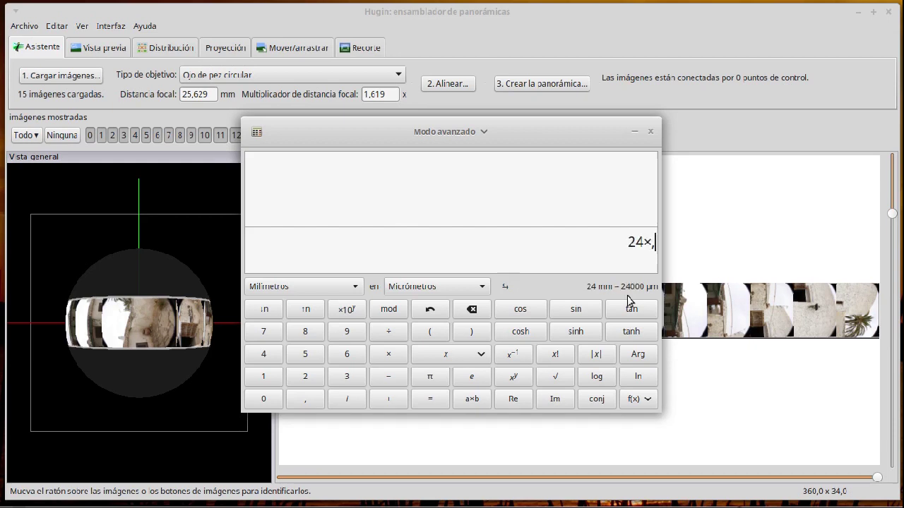
pyautogui.write('0,35')
pyautogui.press('Return')
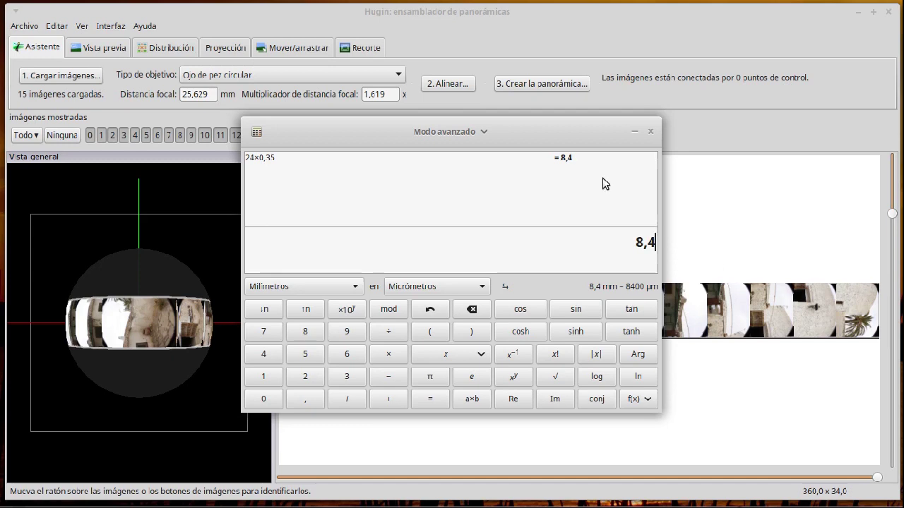
pyautogui.click(651, 133)
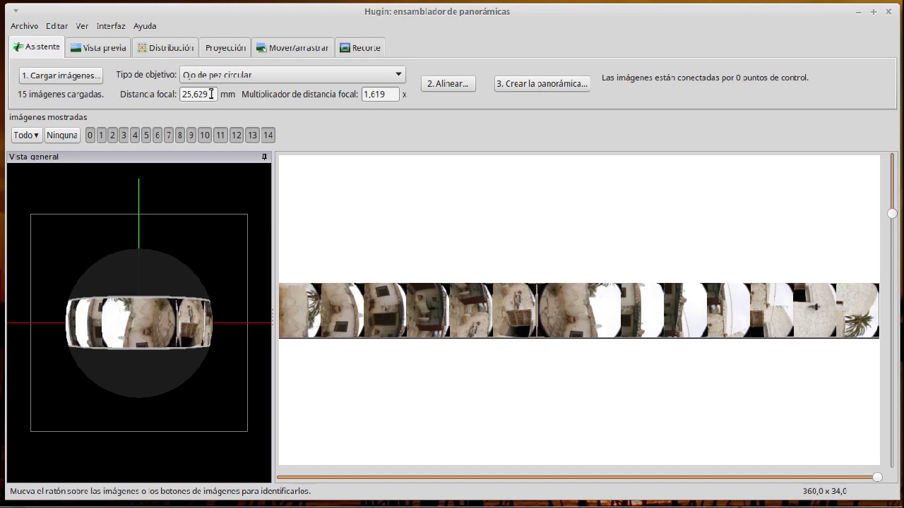
# Step: Set the focal length of the loaded images to 12 mm
pyautogui.moveTo(211, 94); pyautogui.dragTo(188, 87)
pyautogui.write('8')
pyautogui.doubleClick(202, 91)
pyautogui.write('121')
pyautogui.press('BackSpace')
pyautogui.moveTo(333, 504)
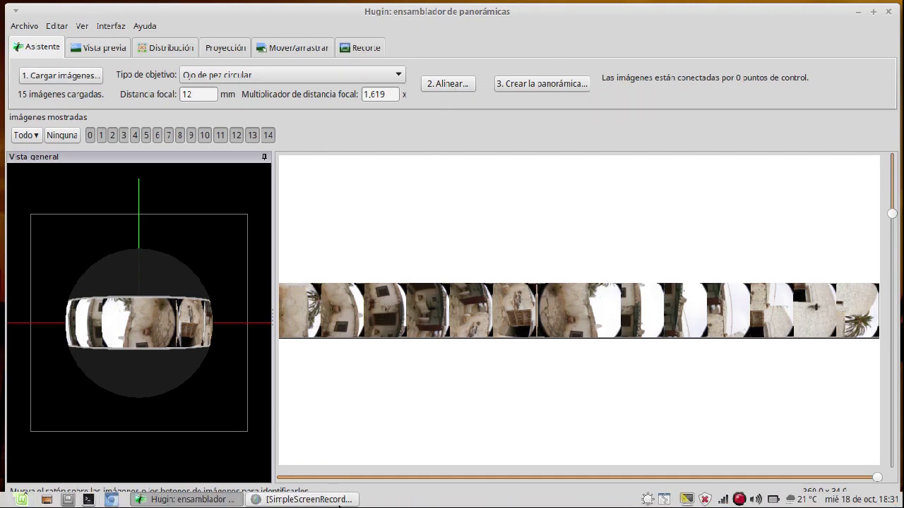
# Step: Switch to the Avanzado interface and look through the lens type options for the photos, keeping Ojo de pez circular
pyautogui.click(113, 25)
pyautogui.press('Escape')
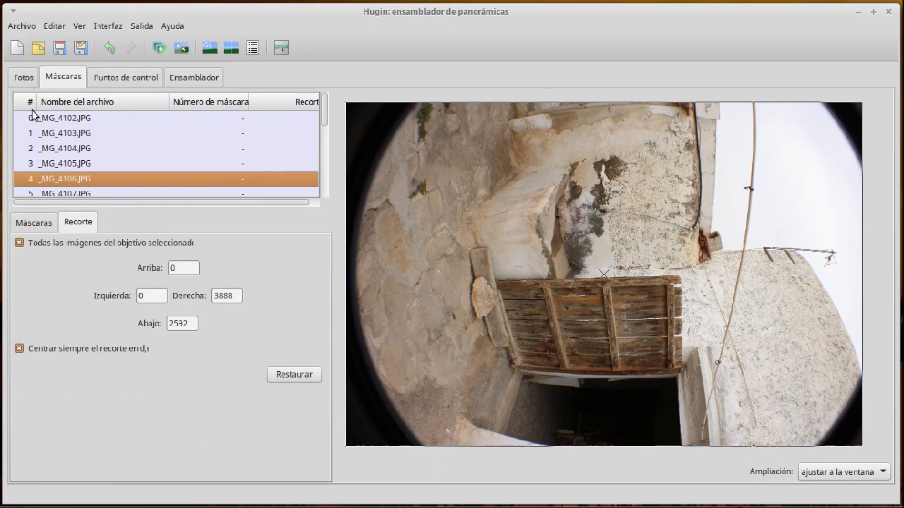
pyautogui.click(22, 80)
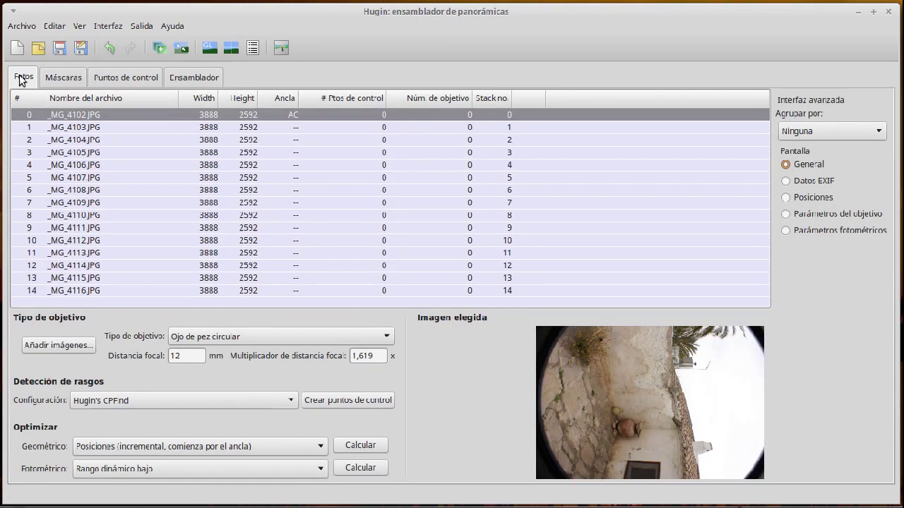
pyautogui.click(282, 336)
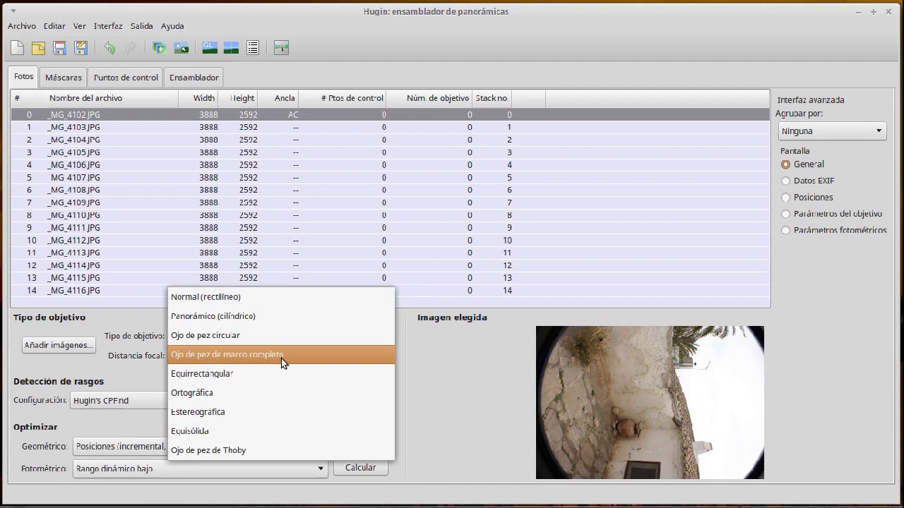
pyautogui.click(449, 401)
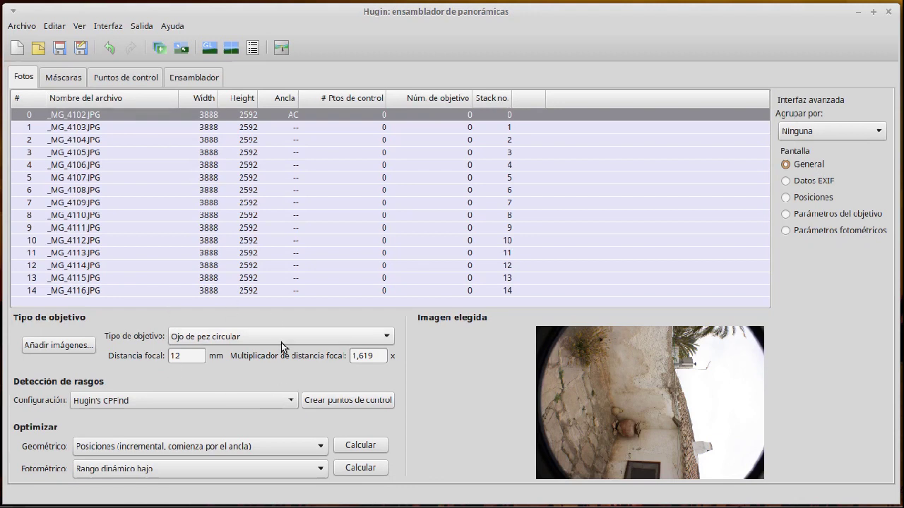
# Step: Resize the centred circular crop for all images of the lens to left -31, right 3919, top -679 and bottom 3271
pyautogui.click(65, 76)
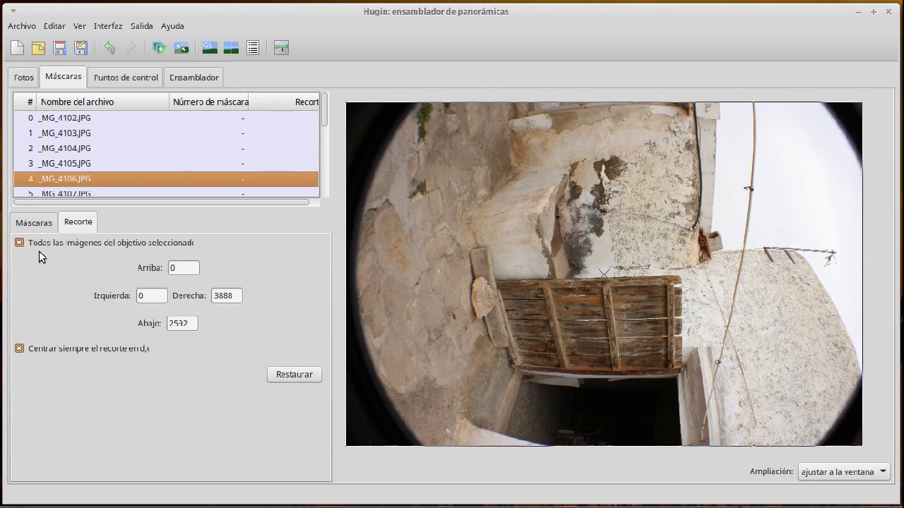
pyautogui.click(19, 243)
pyautogui.click(19, 242)
pyautogui.moveTo(632, 103); pyautogui.dragTo(631, 149)
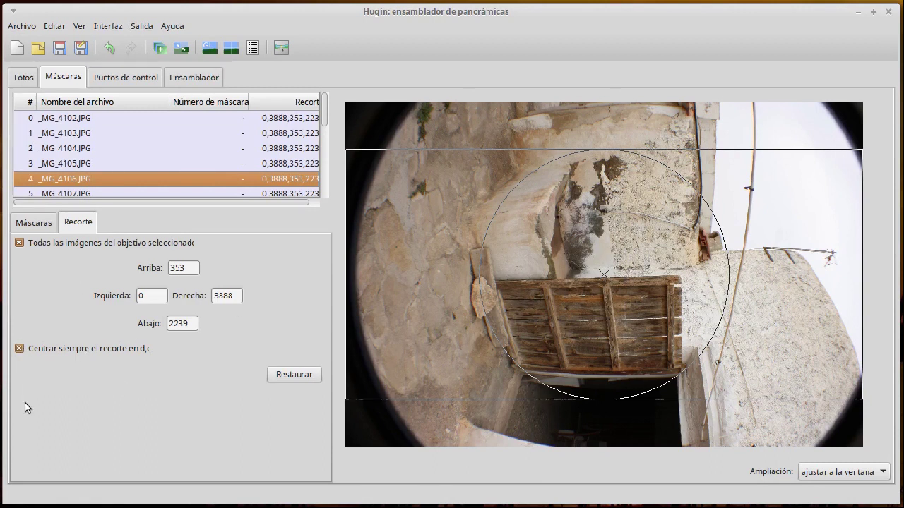
pyautogui.moveTo(604, 397); pyautogui.dragTo(611, 506)
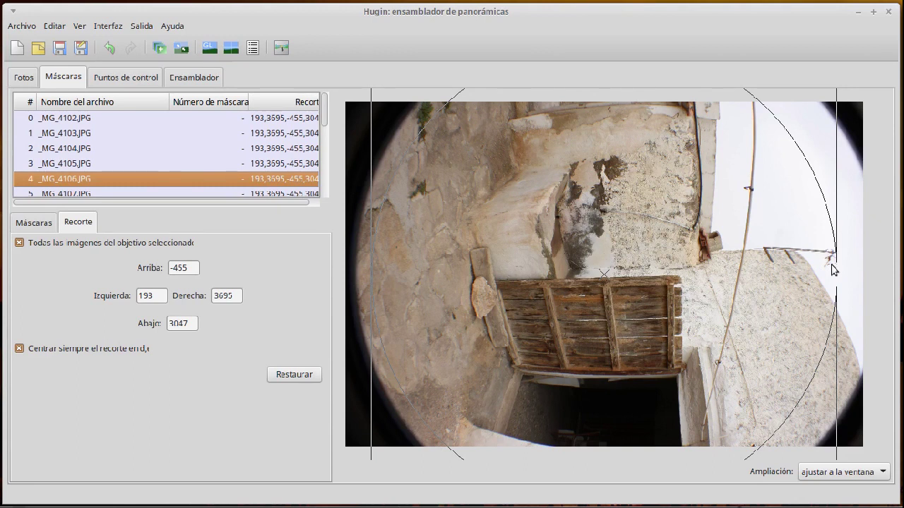
pyautogui.moveTo(835, 265); pyautogui.dragTo(866, 265)
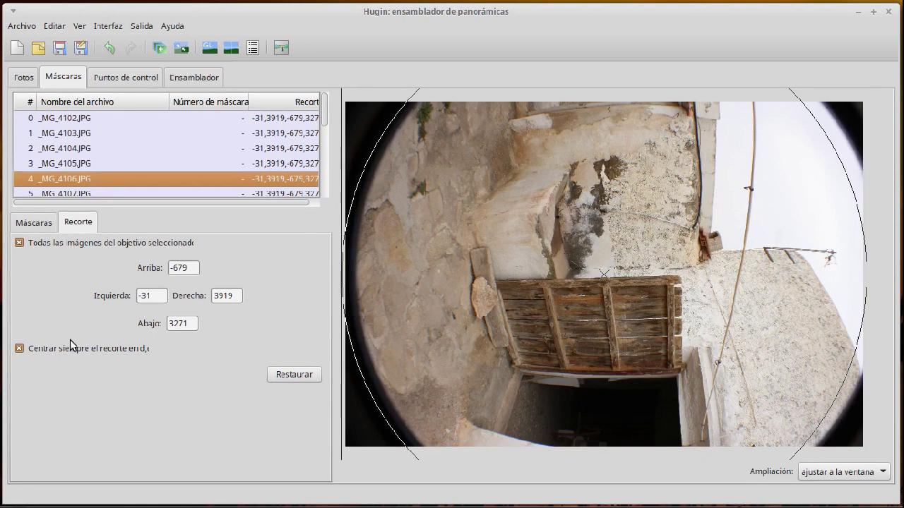
# Step: Try an off-centre circular crop with automatic centring turned off, and restore the default crop
pyautogui.click(34, 350)
pyautogui.moveTo(345, 288)
pyautogui.mouseDown()
pyautogui.moveTo(367, 284)
pyautogui.moveTo(357, 284)
pyautogui.mouseUp()
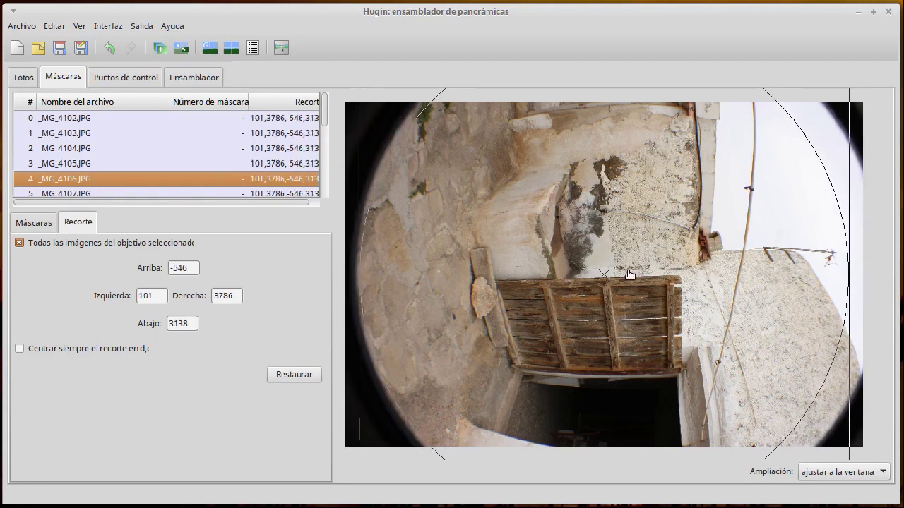
pyautogui.moveTo(597, 275); pyautogui.dragTo(610, 277)
pyautogui.moveTo(369, 283); pyautogui.dragTo(368, 287)
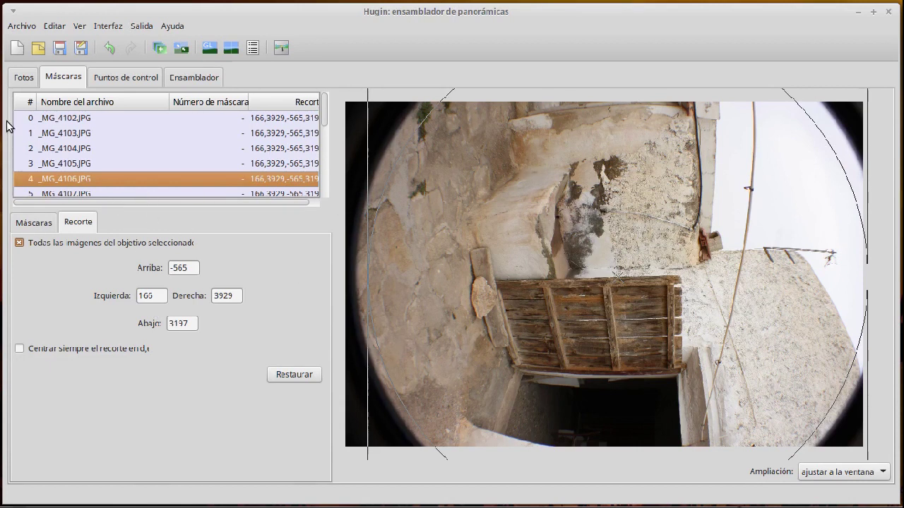
pyautogui.click(310, 378)
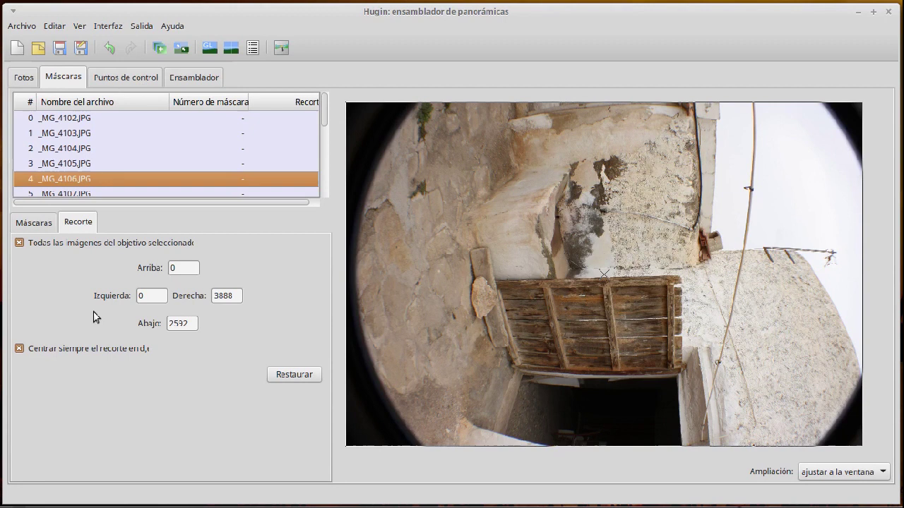
# Step: Set the focal length to 10 mm in the Simple interface and align the images
pyautogui.click(118, 25)
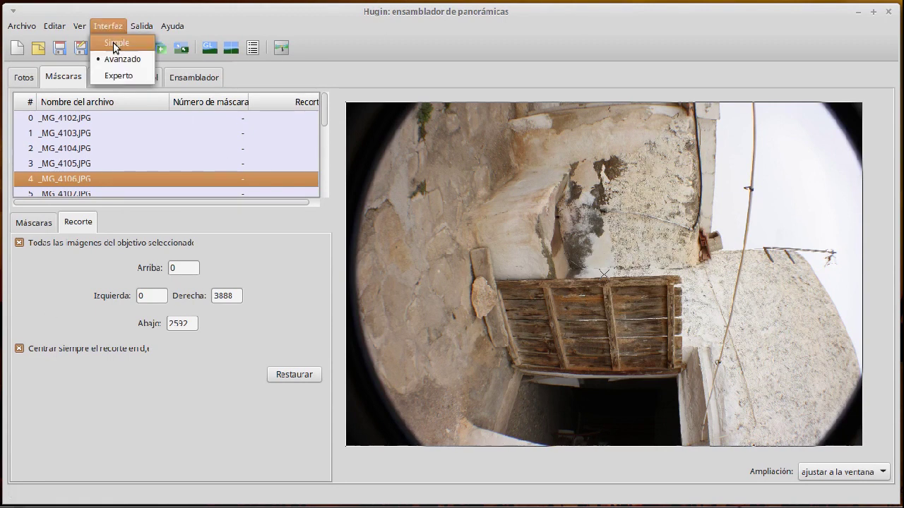
pyautogui.click(113, 44)
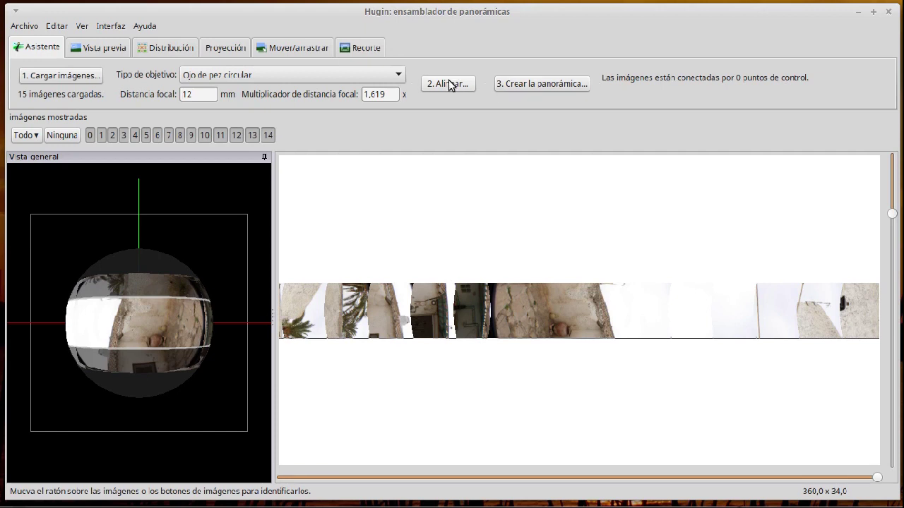
pyautogui.doubleClick(207, 94)
pyautogui.write('10')
pyautogui.press('Return')
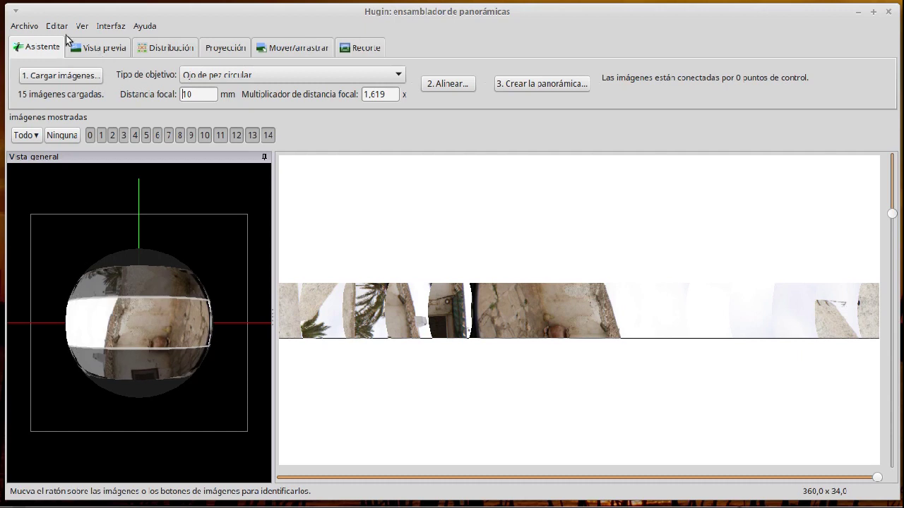
pyautogui.click(460, 84)
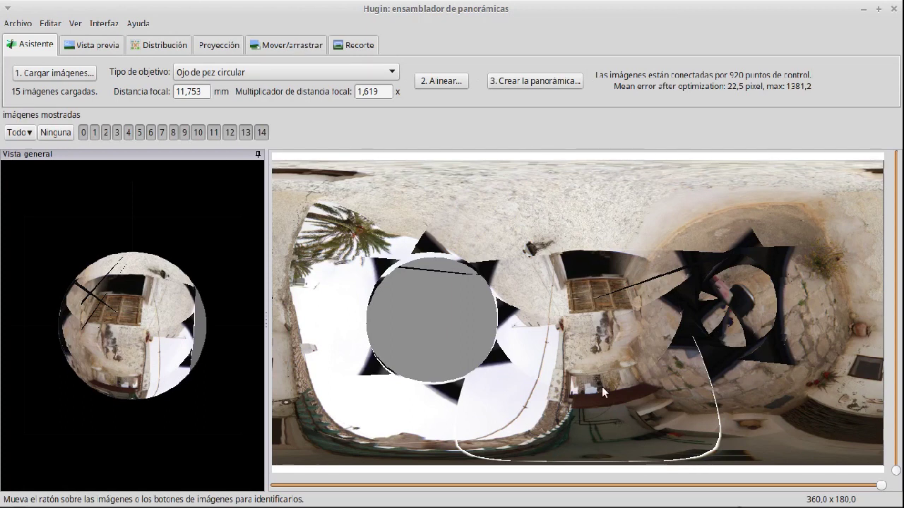
# Step: Reposition the aligned panorama in normal drag mode until the horizon is level and the walls stand upright
pyautogui.click(293, 42)
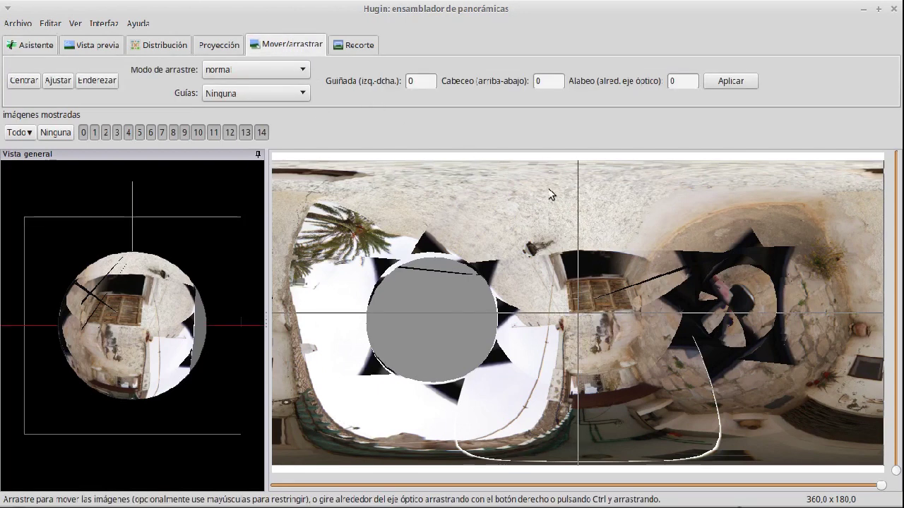
pyautogui.moveTo(598, 324); pyautogui.dragTo(682, 231)
pyautogui.moveTo(743, 235); pyautogui.dragTo(733, 212)
pyautogui.moveTo(733, 178); pyautogui.dragTo(723, 269)
pyautogui.moveTo(395, 272); pyautogui.dragTo(381, 244)
pyautogui.moveTo(730, 182); pyautogui.dragTo(730, 275)
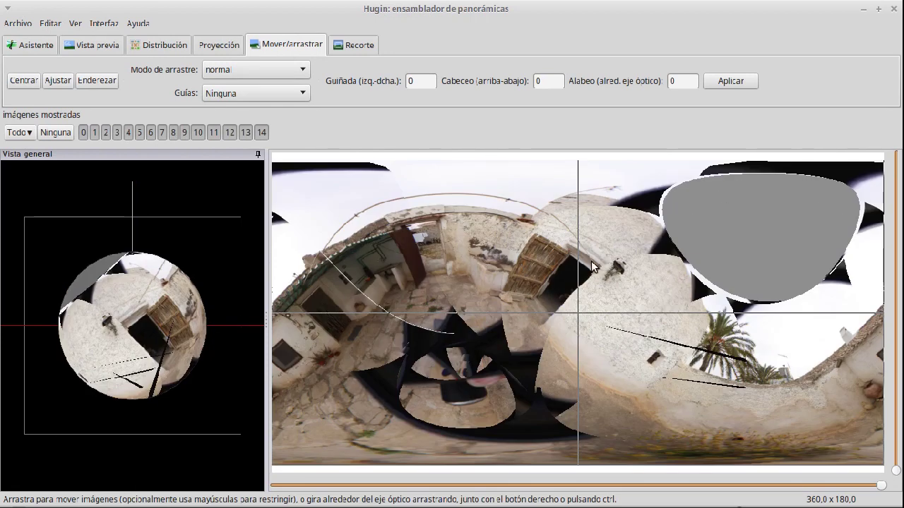
pyautogui.moveTo(797, 303); pyautogui.dragTo(747, 256)
pyautogui.moveTo(758, 356); pyautogui.dragTo(778, 255)
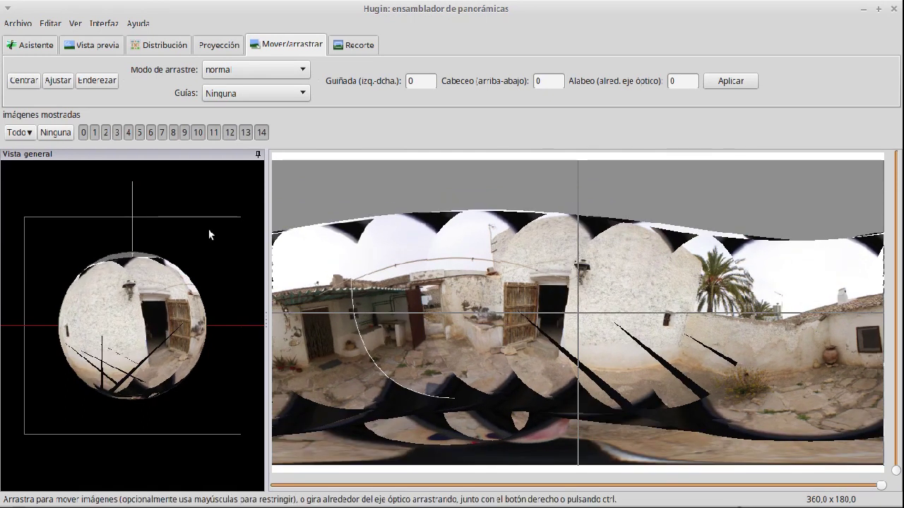
pyautogui.moveTo(768, 321)
pyautogui.mouseDown()
pyautogui.moveTo(766, 337)
pyautogui.moveTo(771, 315)
pyautogui.mouseUp()
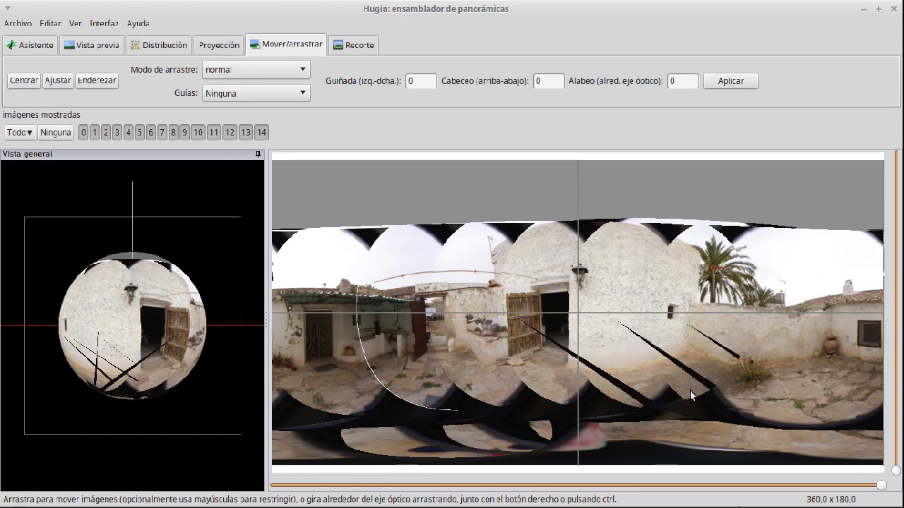
pyautogui.hotkey('ctrl', 'z')
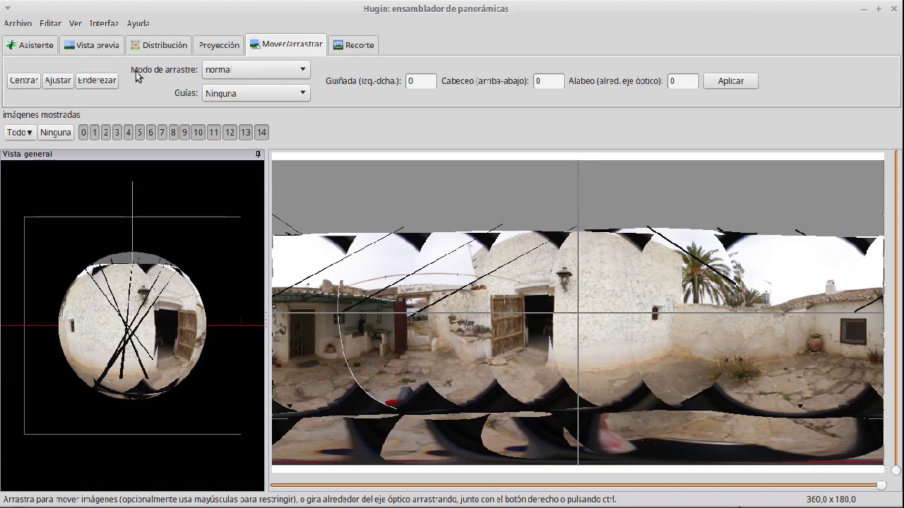
# Step: Switch to the Avanzado interface and check the crop options and the lens settings of the photos
pyautogui.click(114, 22)
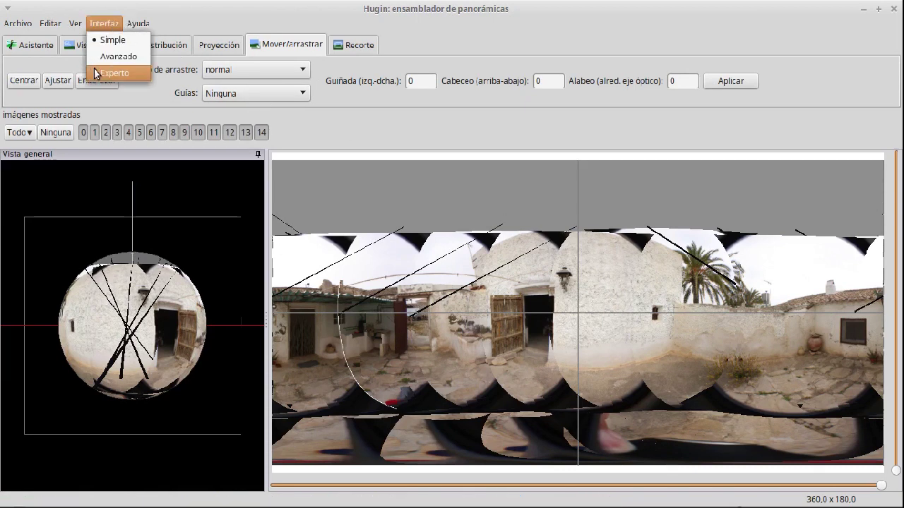
pyautogui.click(116, 54)
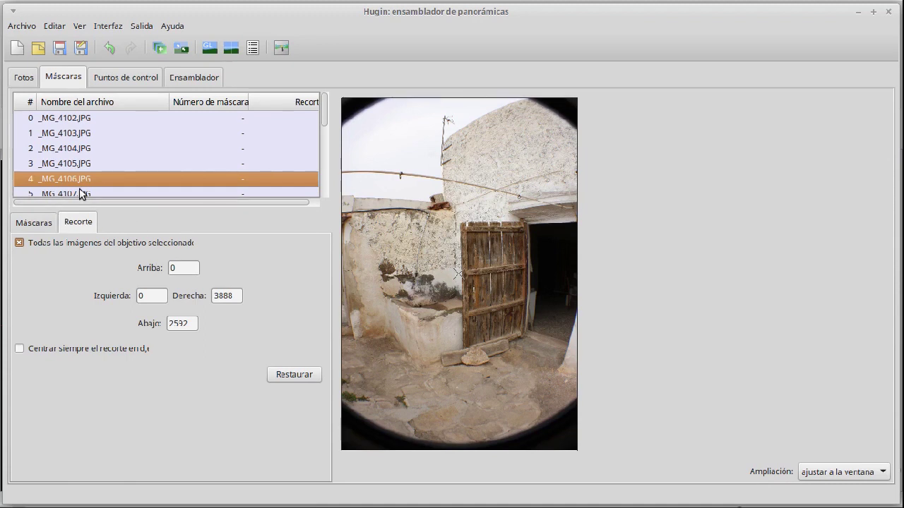
pyautogui.click(19, 242)
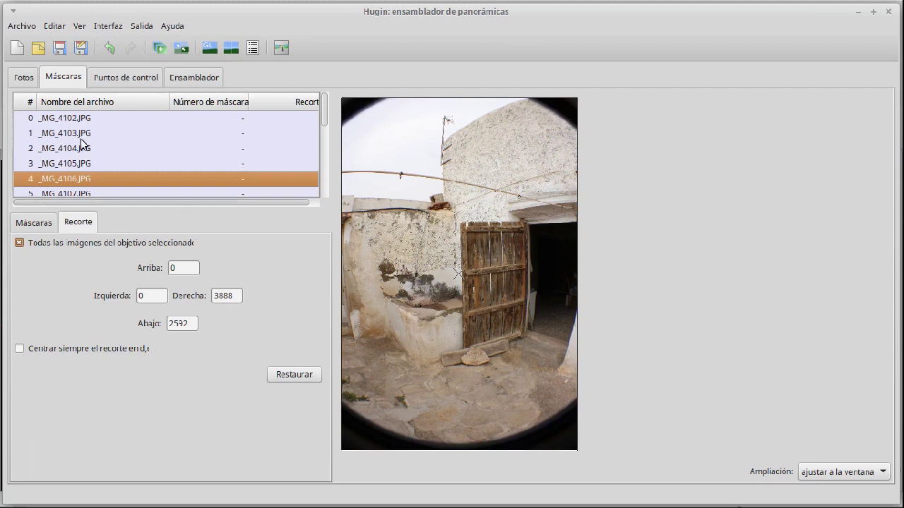
pyautogui.click(26, 77)
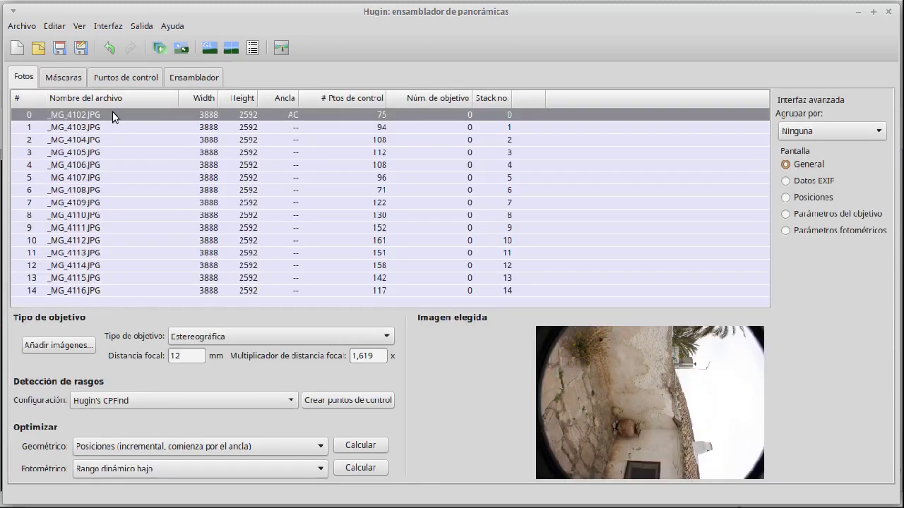
# Step: Adjust the rectangular crop for all images of the lens to left 466, right 3917, top 0 and bottom 2251
pyautogui.click(74, 80)
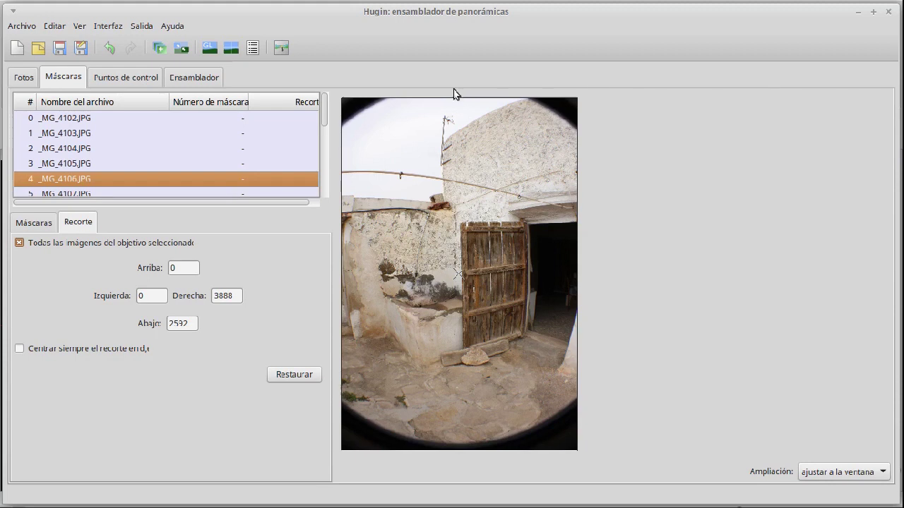
pyautogui.moveTo(452, 95); pyautogui.dragTo(460, 100)
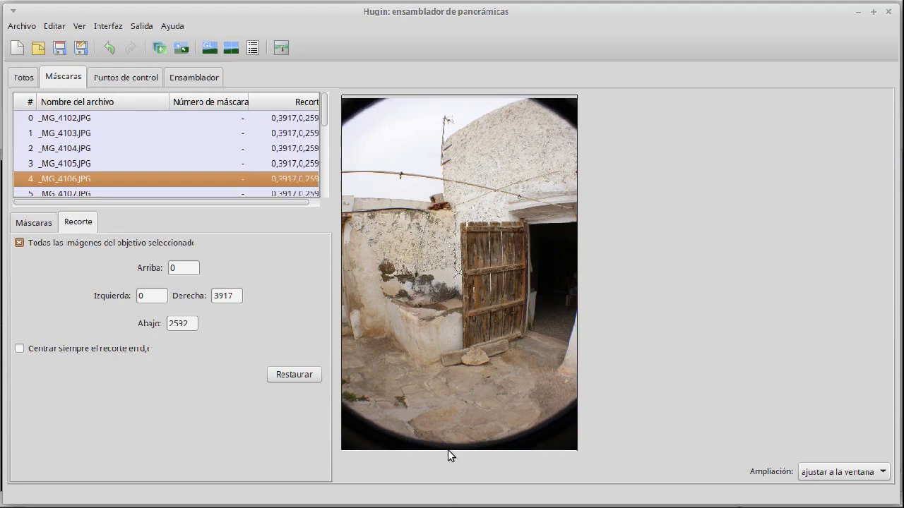
pyautogui.moveTo(455, 450); pyautogui.dragTo(473, 409)
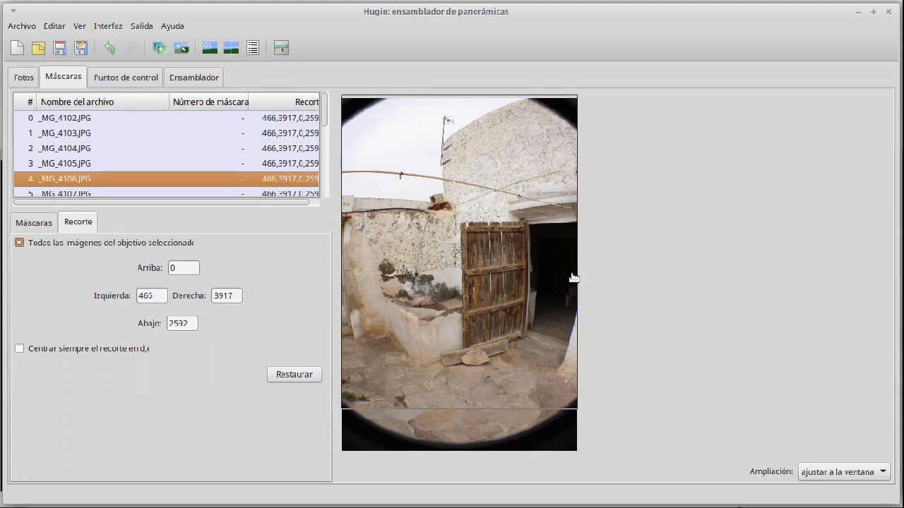
pyautogui.moveTo(577, 278); pyautogui.dragTo(546, 289)
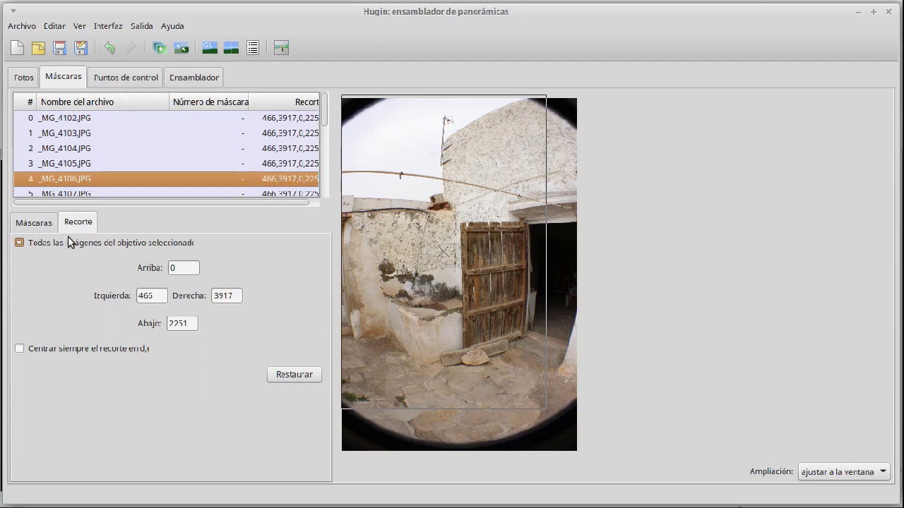
# Step: Try the Ojo de pez de marco completo lens type and extend the rectangular crop's bottom limit to 2506
pyautogui.click(23, 78)
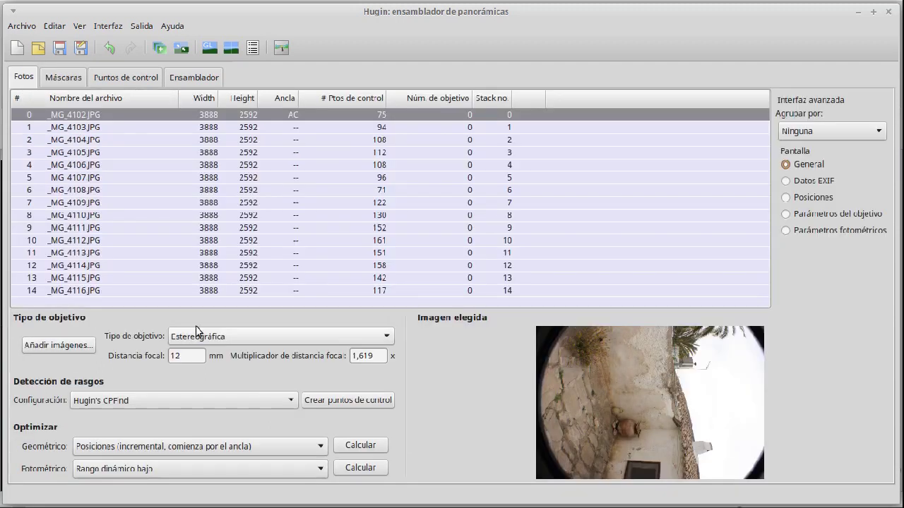
pyautogui.click(309, 337)
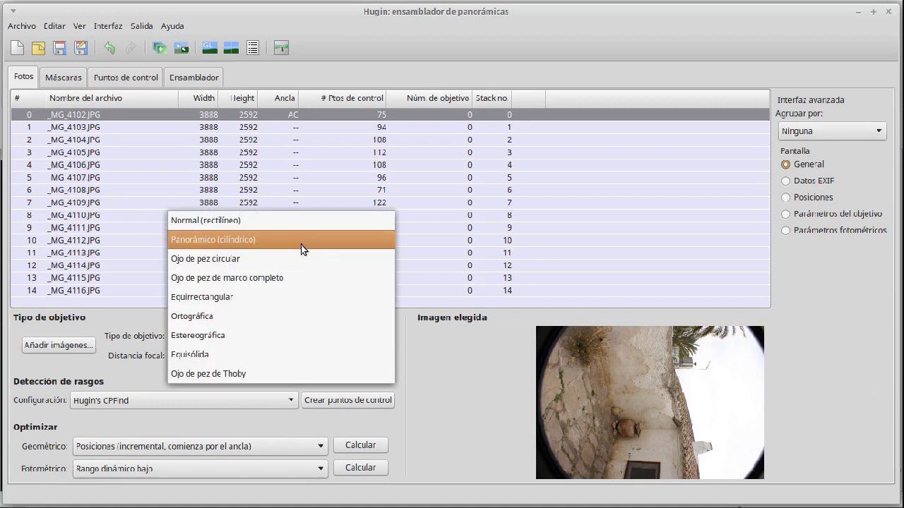
pyautogui.click(276, 282)
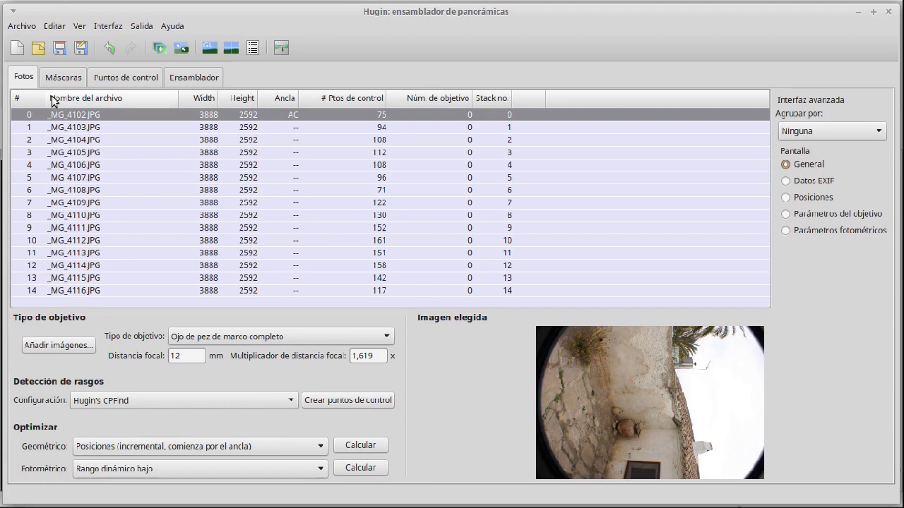
pyautogui.click(64, 77)
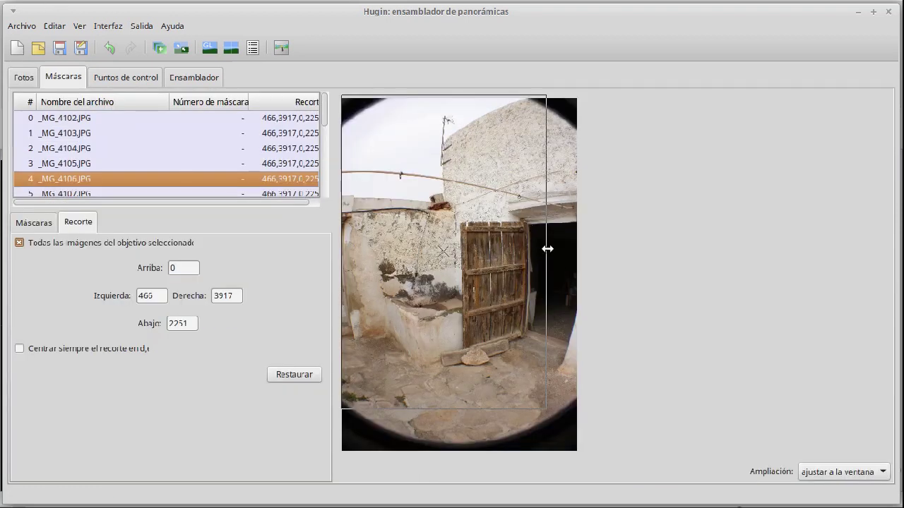
pyautogui.moveTo(545, 248); pyautogui.dragTo(522, 250)
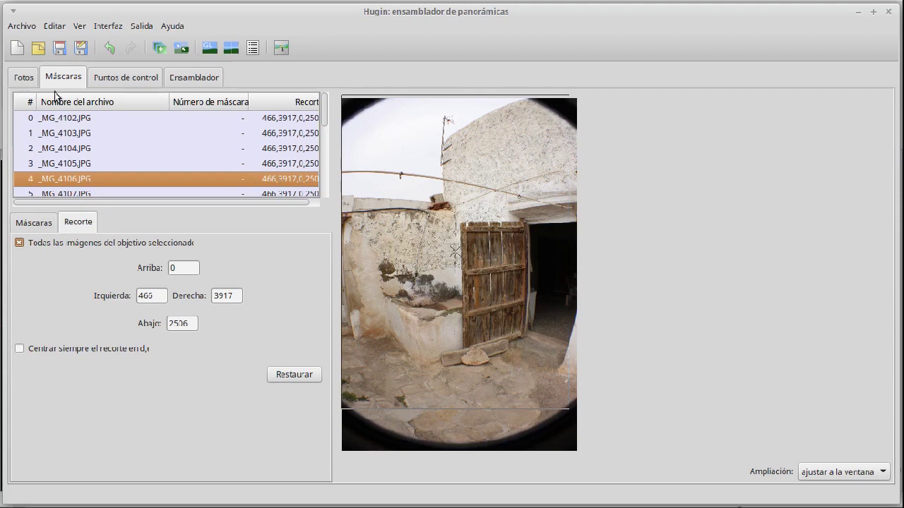
# Step: Set the lens type of the photos to Ojo de pez circular
pyautogui.click(24, 77)
pyautogui.click(343, 340)
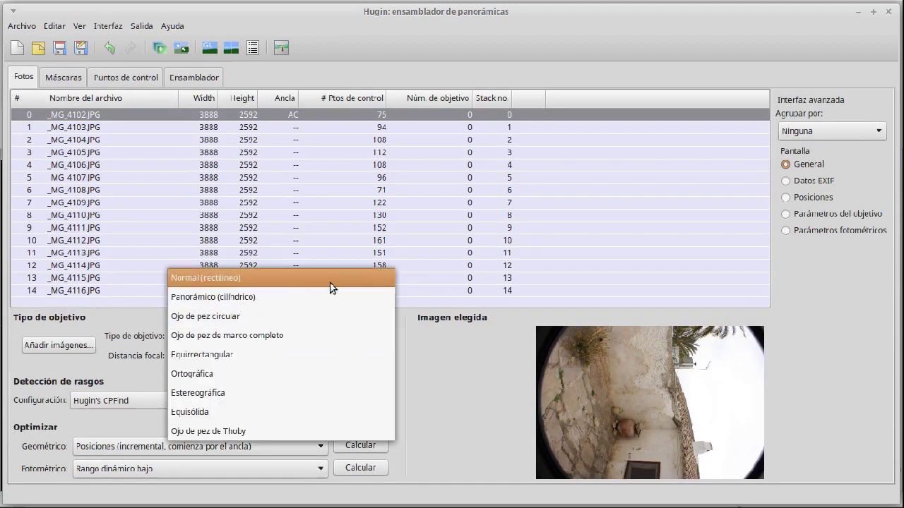
pyautogui.click(293, 321)
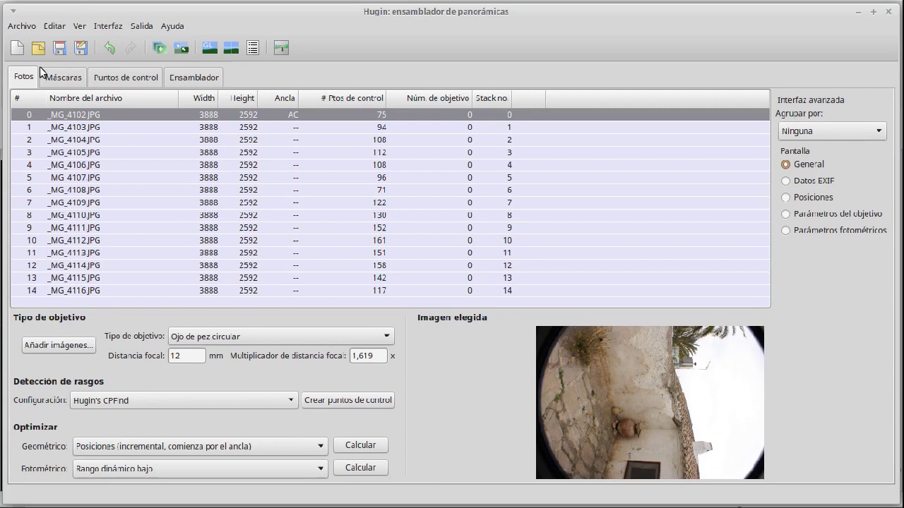
# Step: Fit the circular crop to the fisheye circle with left 109, right 3932, top -593 and bottom 3229 for all images
pyautogui.click(58, 79)
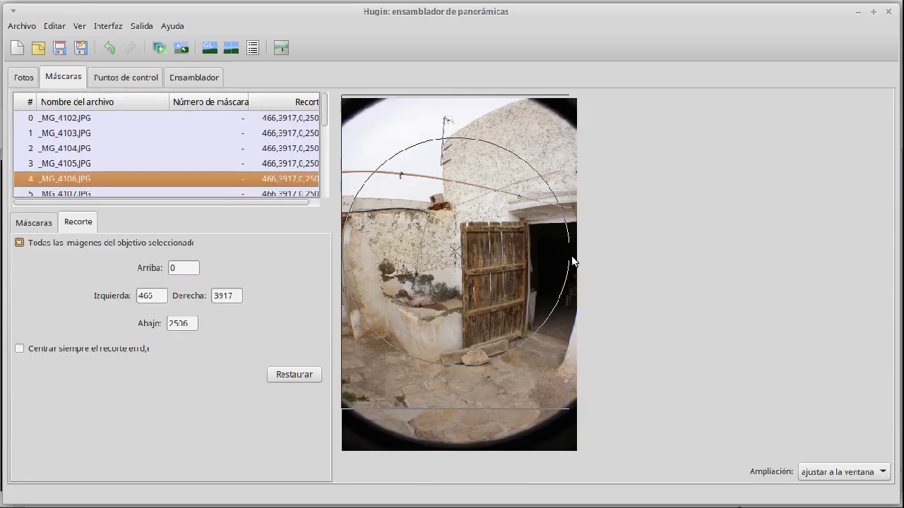
pyautogui.moveTo(574, 256)
pyautogui.mouseDown()
pyautogui.moveTo(586, 256)
pyautogui.moveTo(572, 262)
pyautogui.mouseUp()
pyautogui.moveTo(433, 252); pyautogui.dragTo(440, 256)
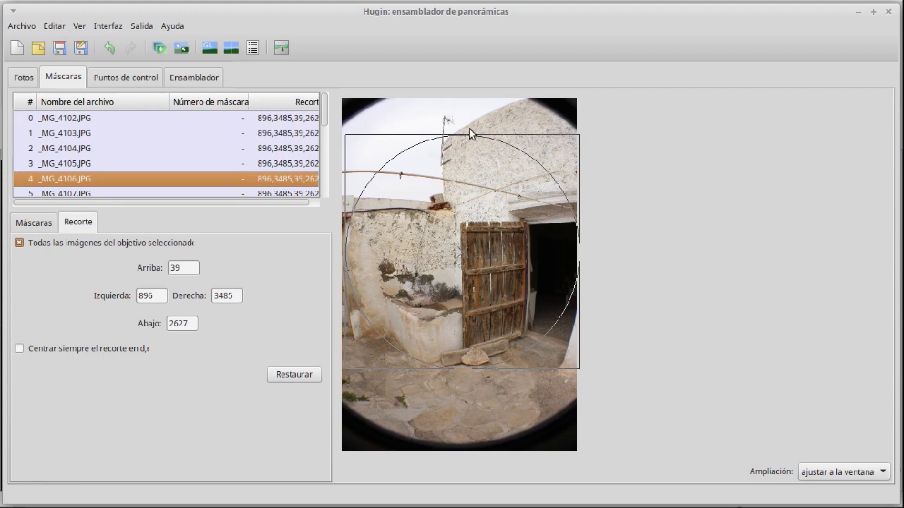
pyautogui.moveTo(464, 140); pyautogui.dragTo(462, 103)
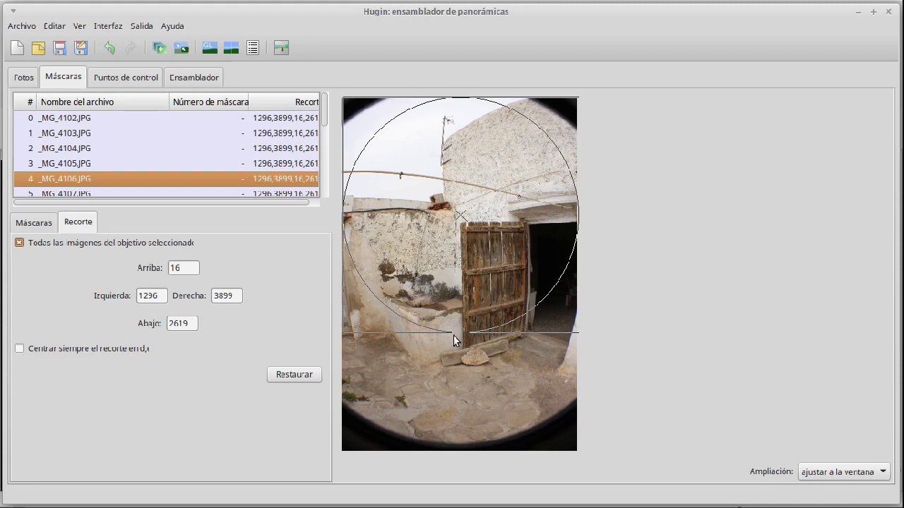
pyautogui.moveTo(453, 336); pyautogui.dragTo(448, 384)
pyautogui.moveTo(466, 272); pyautogui.dragTo(466, 296)
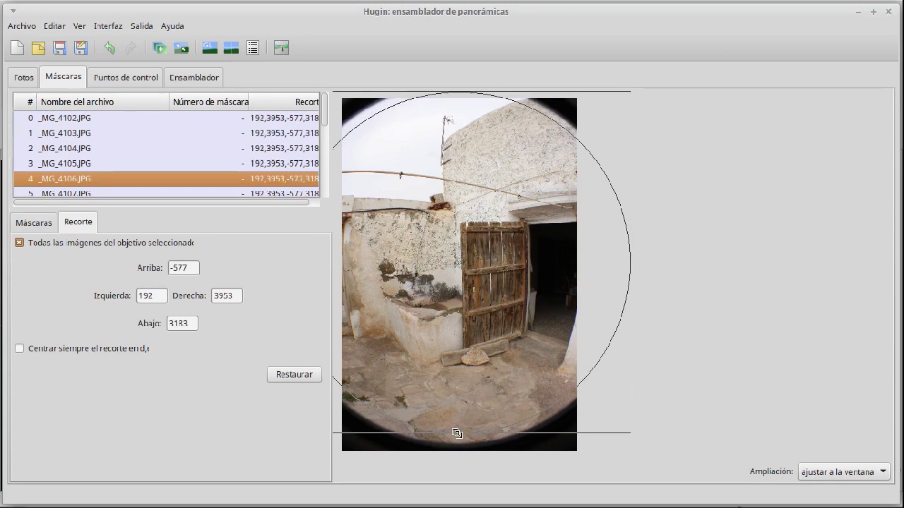
pyautogui.moveTo(457, 434); pyautogui.dragTo(457, 436)
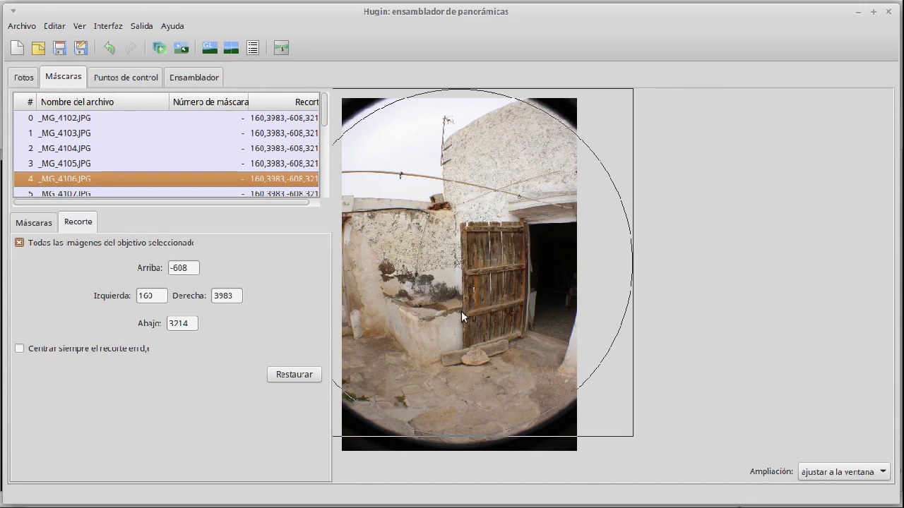
pyautogui.moveTo(461, 309); pyautogui.dragTo(460, 315)
pyautogui.moveTo(459, 267)
pyautogui.mouseDown()
pyautogui.moveTo(462, 255)
pyautogui.moveTo(457, 261)
pyautogui.mouseUp()
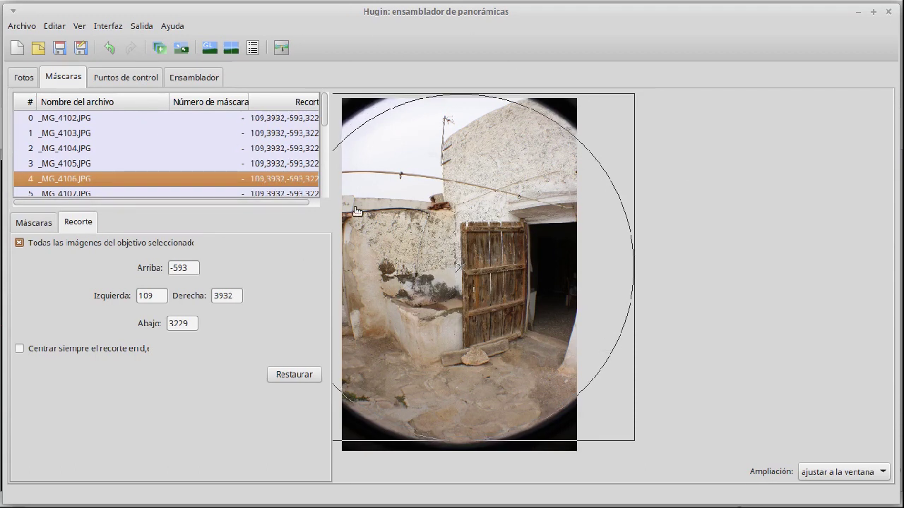
# Step: Switch to the Simple interface and check the panorama's projection settings
pyautogui.click(108, 26)
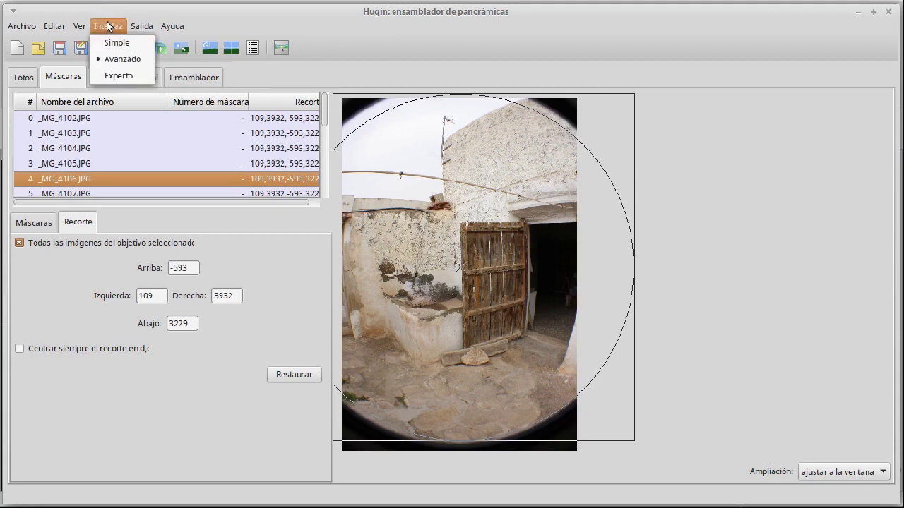
pyautogui.click(117, 44)
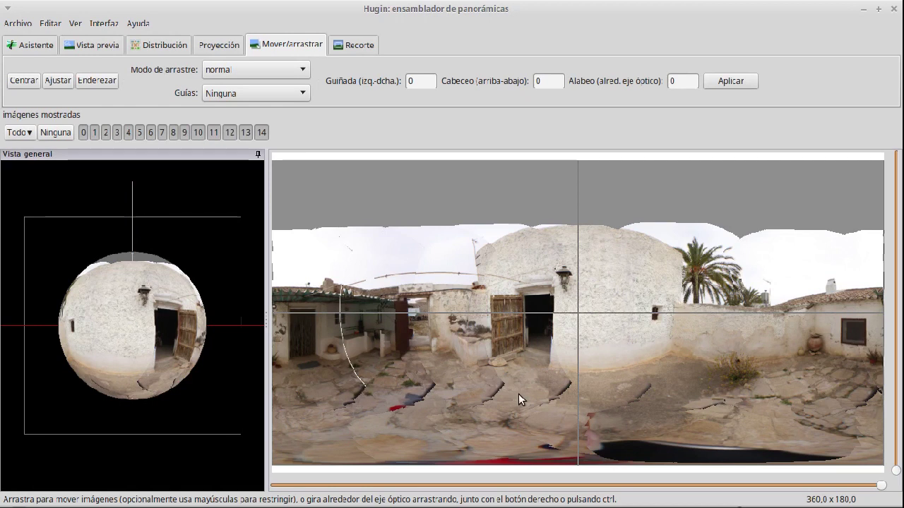
pyautogui.click(217, 44)
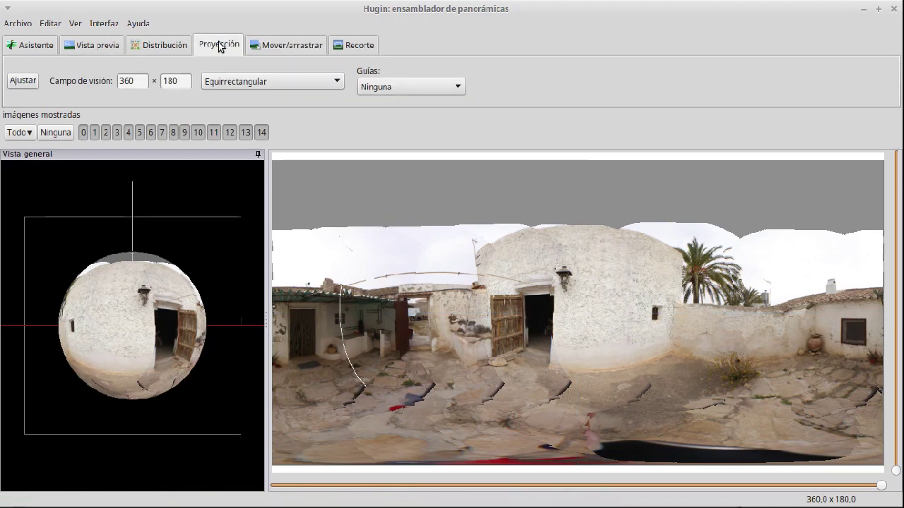
# Step: Test a focal length of 15 mm on the panorama and set it back to 12 mm
pyautogui.click(42, 46)
pyautogui.doubleClick(194, 92)
pyautogui.write('15')
pyautogui.press('Return')
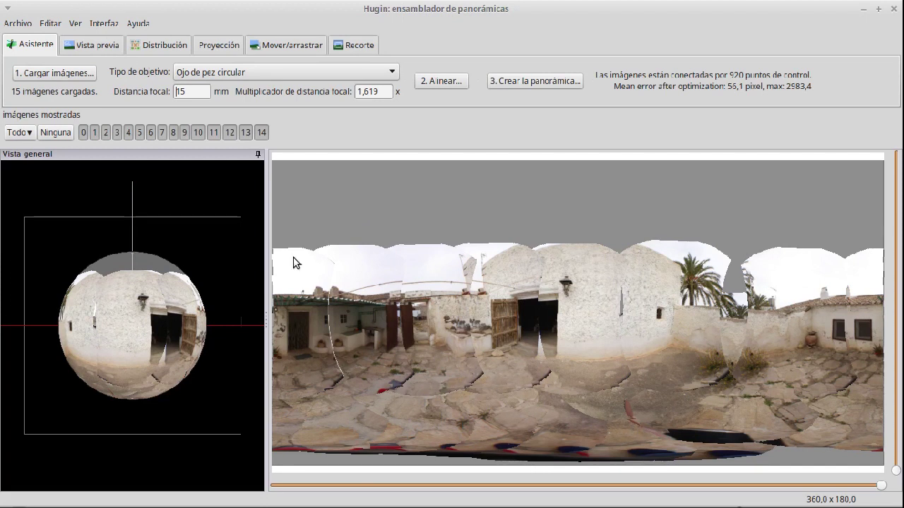
pyautogui.doubleClick(208, 94)
pyautogui.write('1')
pyautogui.press('Return')
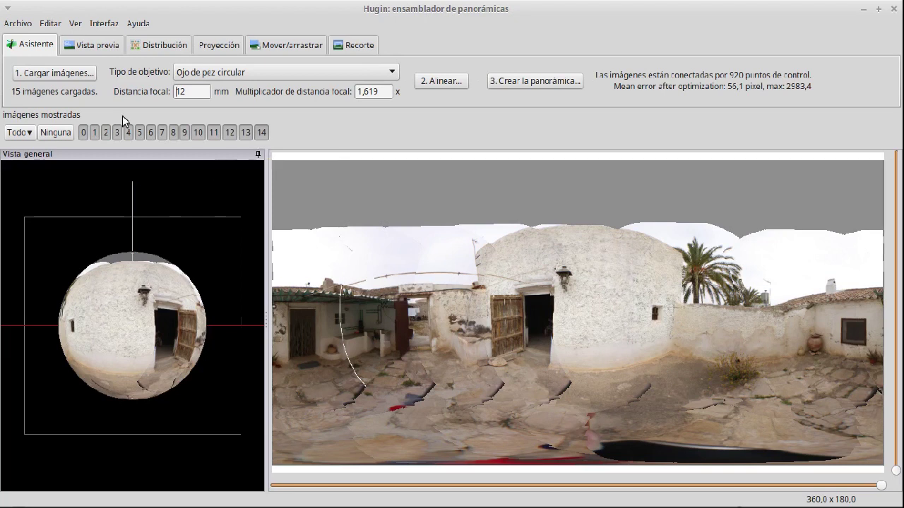
# Step: Create the 9682 × 4841 panorama as a JPEG at quality 90 with corrected exposure, replacing the project file _MG_4102 - _MG_4116.pto
pyautogui.click(531, 82)
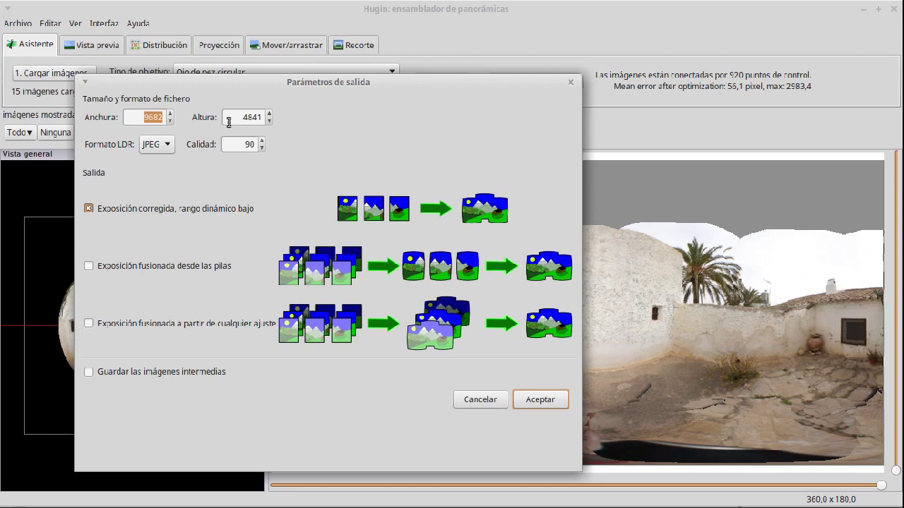
pyautogui.click(535, 399)
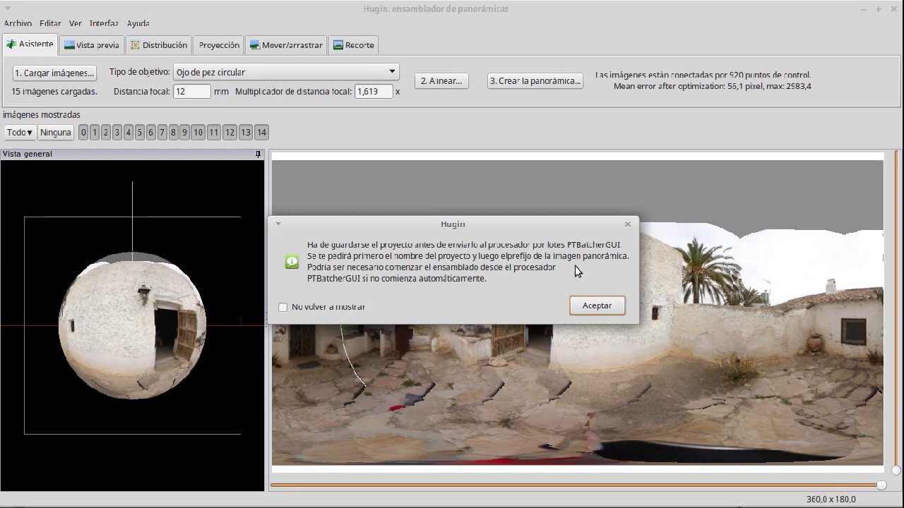
pyautogui.click(596, 306)
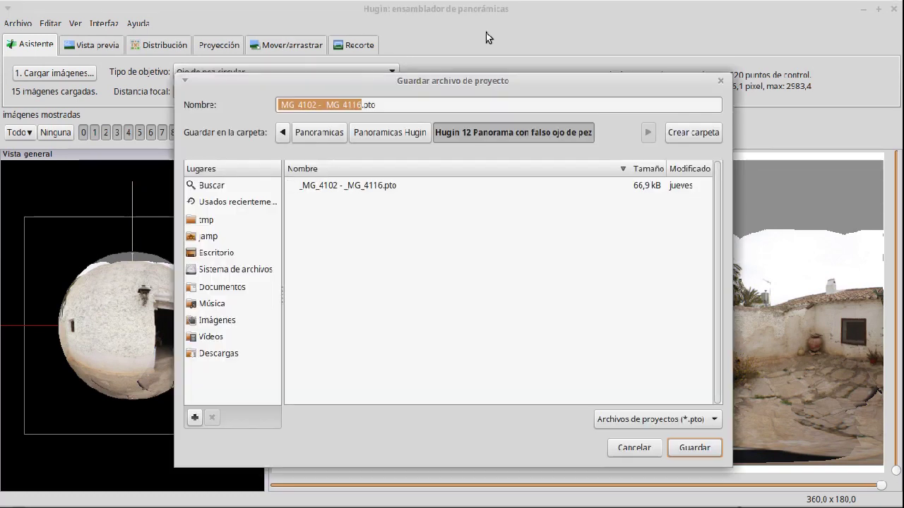
pyautogui.click(694, 450)
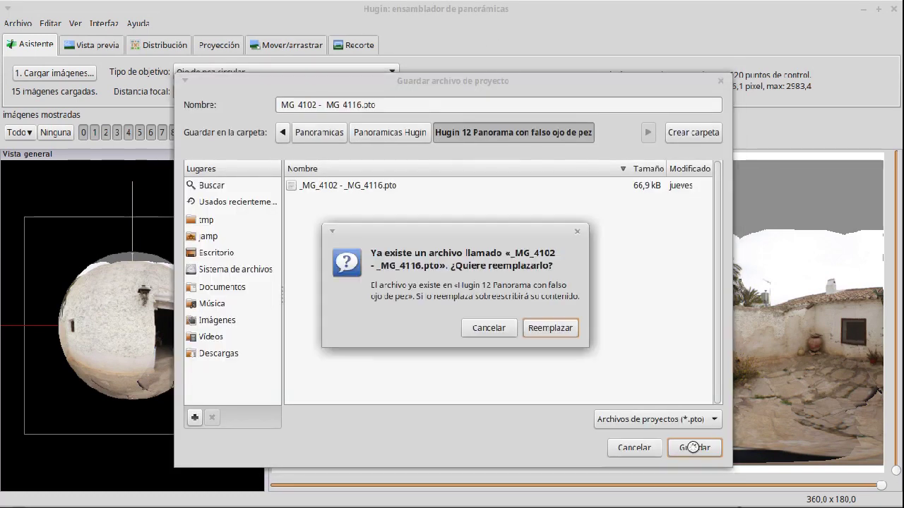
pyautogui.click(557, 333)
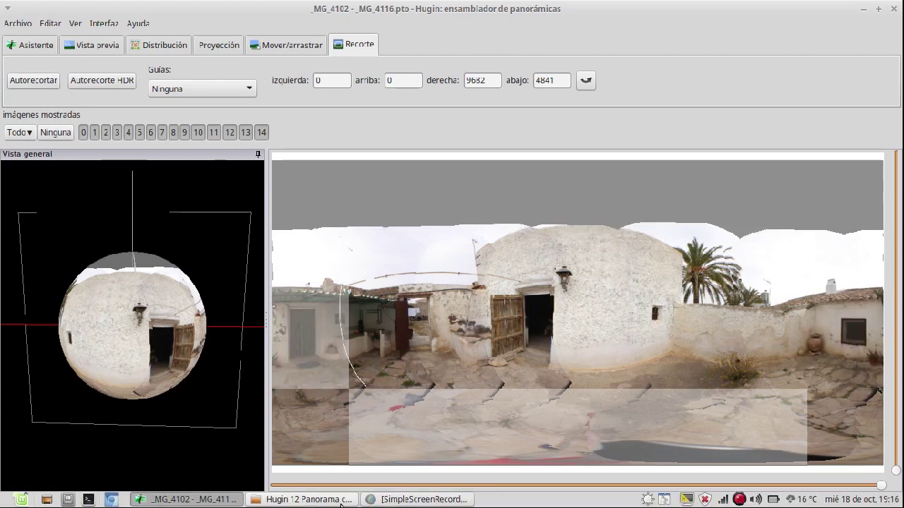
# Step: Switch to the project folder and examine the stitched _MG_4102 - _MG_4116.jpg at full window size in the image viewer
pyautogui.click(863, 8)
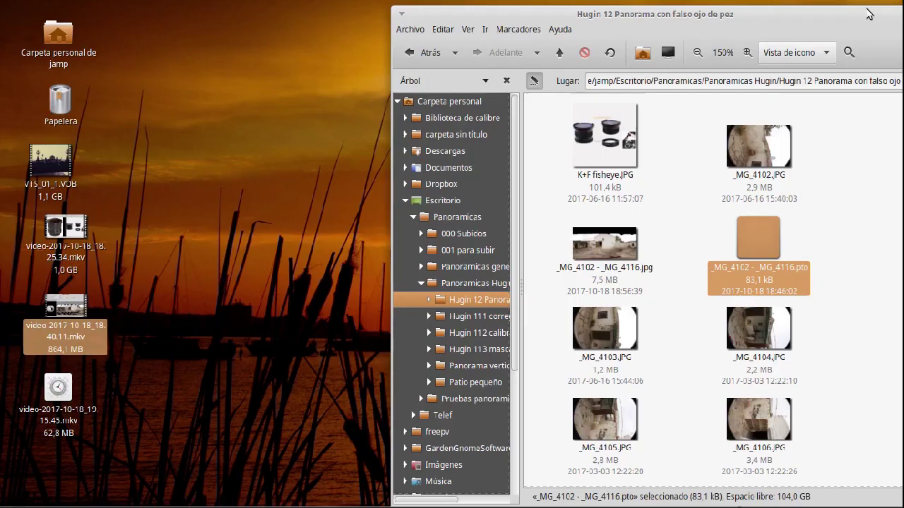
pyautogui.click(609, 259)
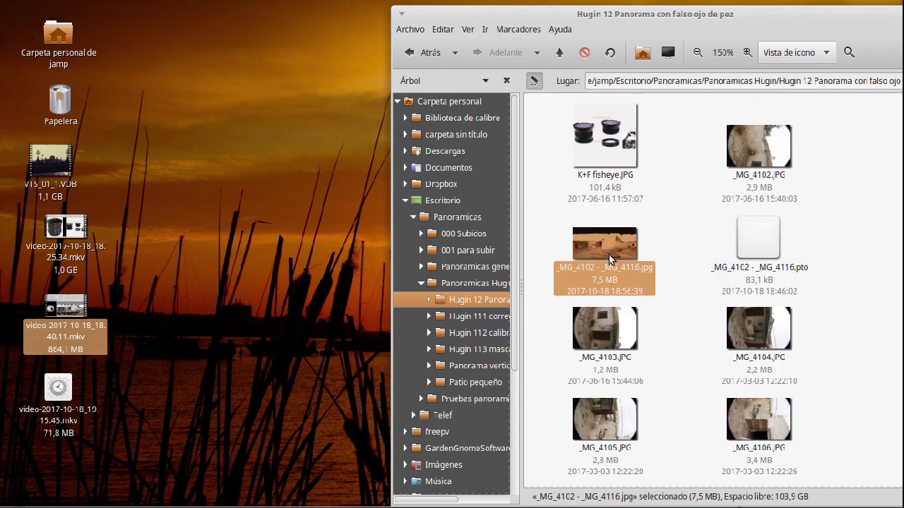
pyautogui.doubleClick(609, 246)
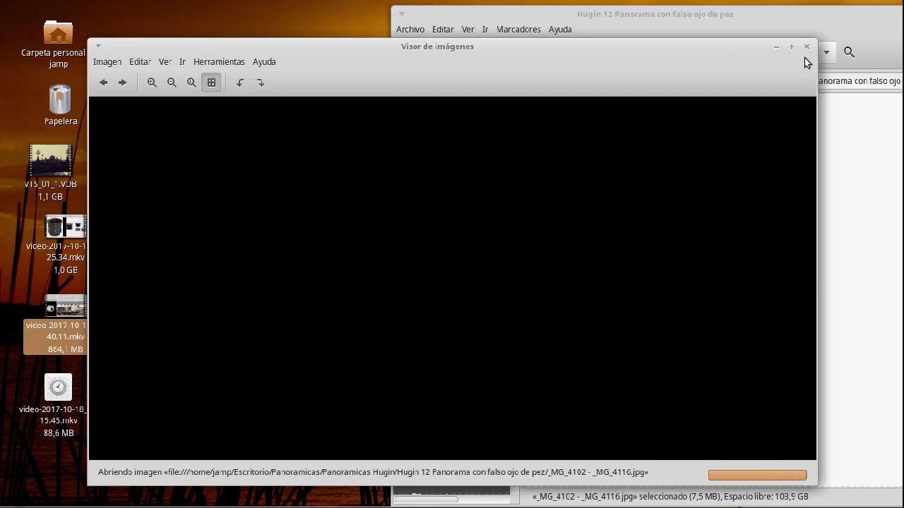
pyautogui.click(790, 46)
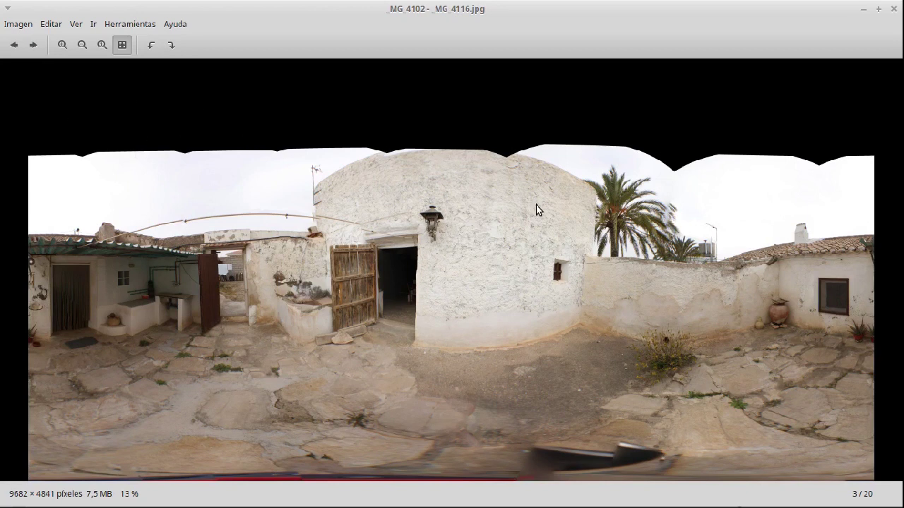
pyautogui.click(893, 9)
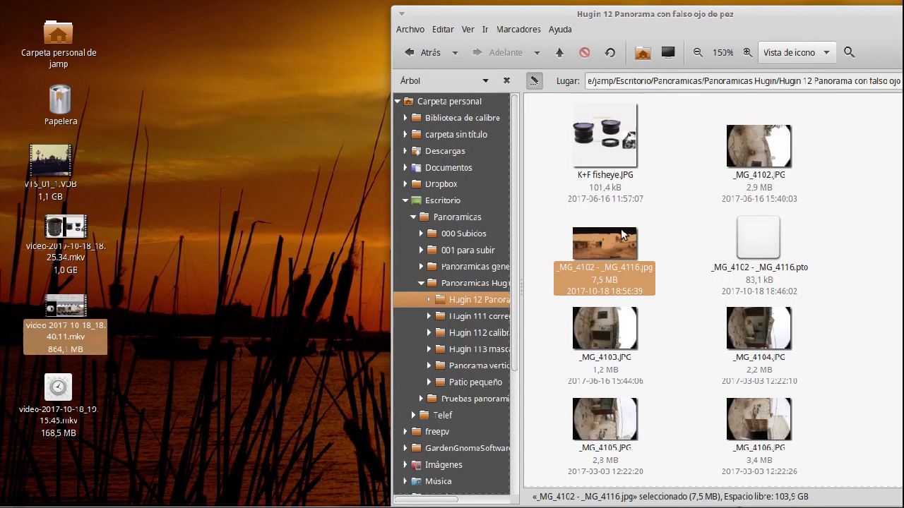
# Step: Open _MG_4102 - _MG_4116.jpg in GIMP and fit the whole panorama in view
pyautogui.rightClick(601, 251)
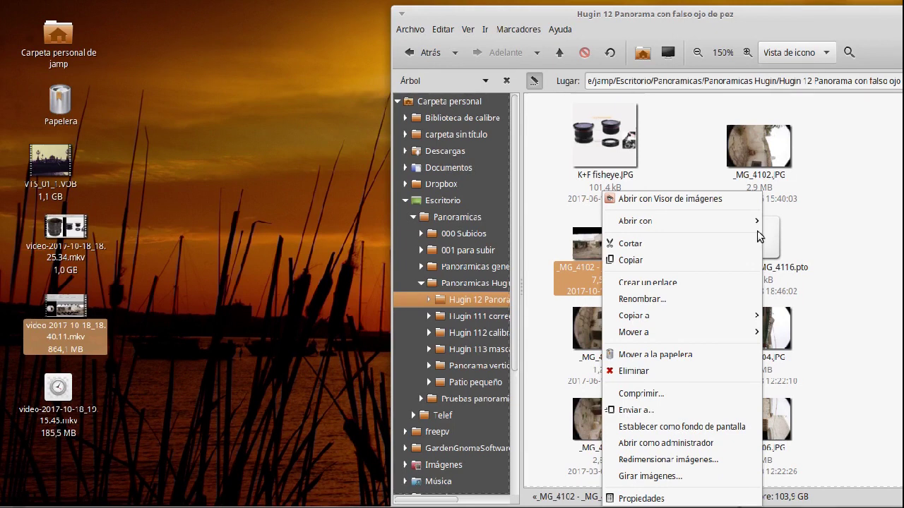
pyautogui.click(568, 220)
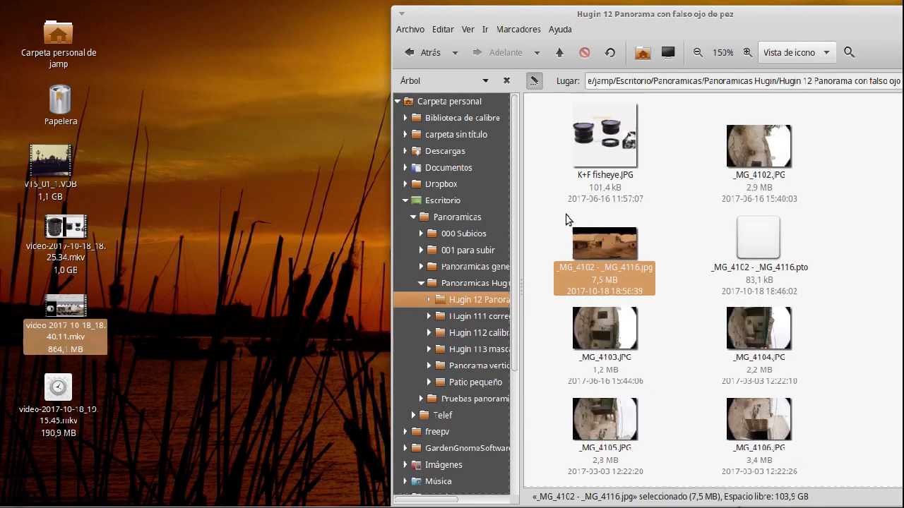
pyautogui.rightClick(612, 245)
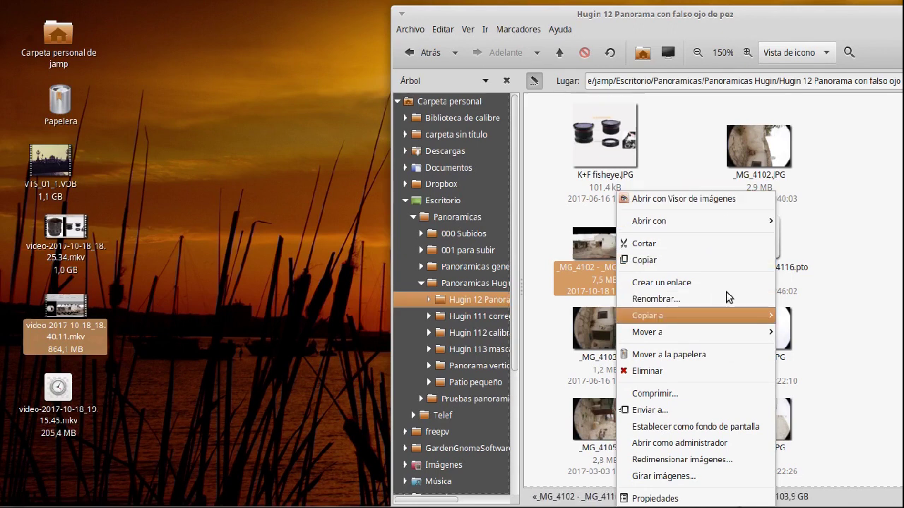
pyautogui.moveTo(715, 215)
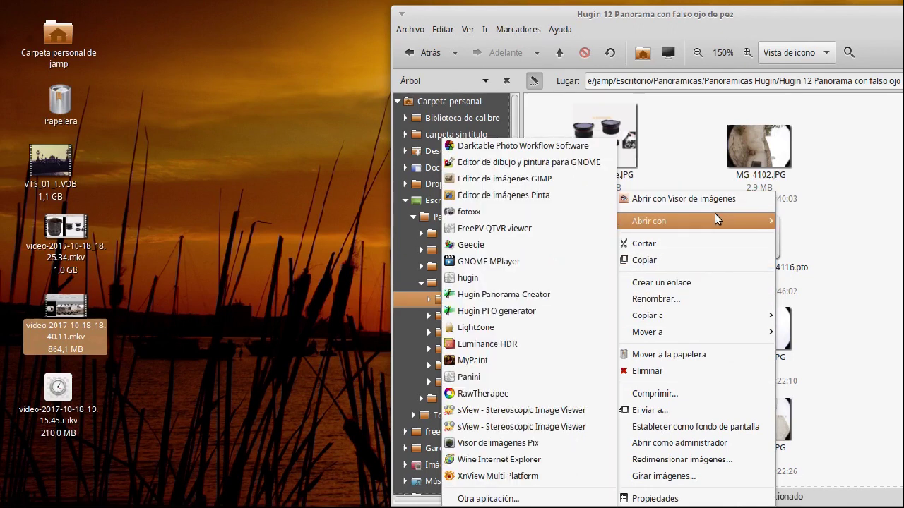
pyautogui.click(534, 180)
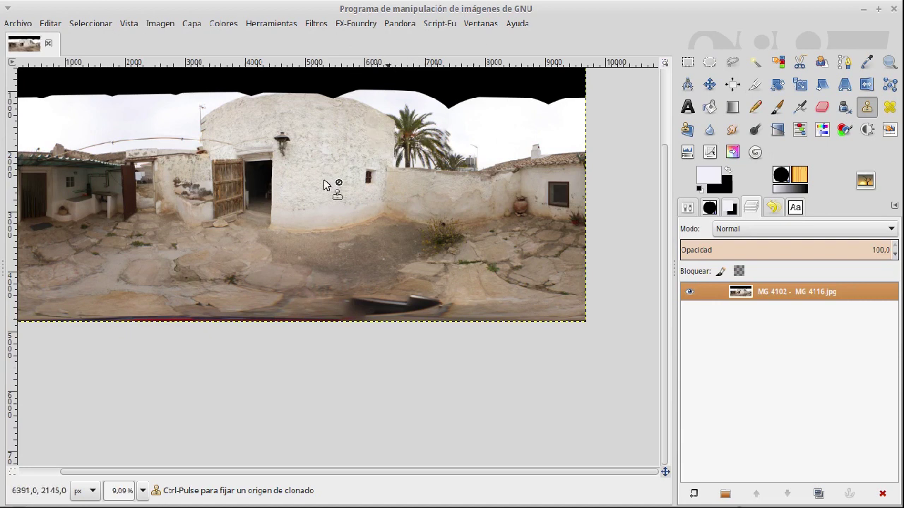
pyautogui.click(313, 153)
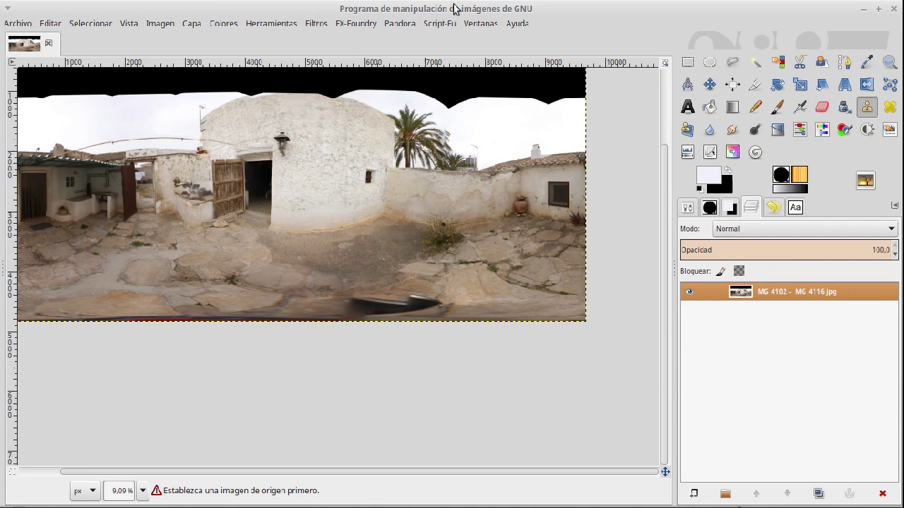
pyautogui.click(874, 10)
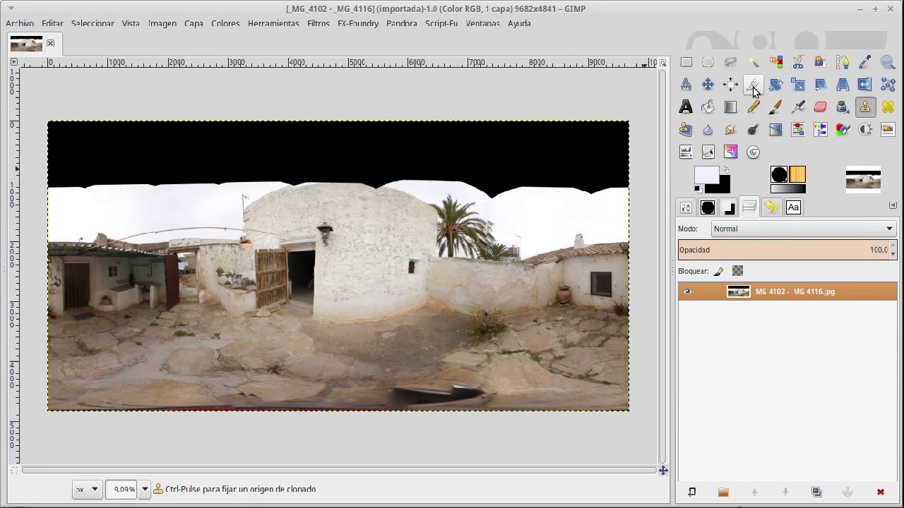
# Step: Scale the panorama layer to 3000 × 1500 pixels with its width and height linked
pyautogui.click(798, 84)
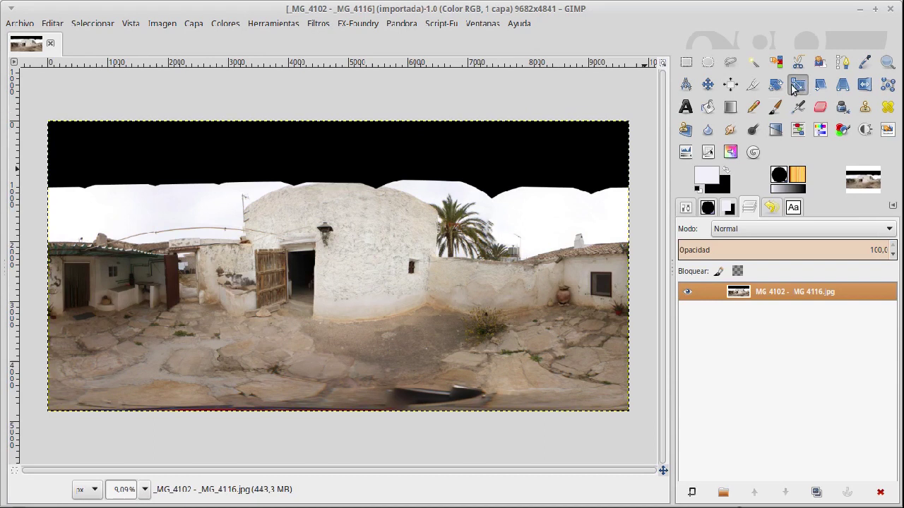
pyautogui.click(434, 213)
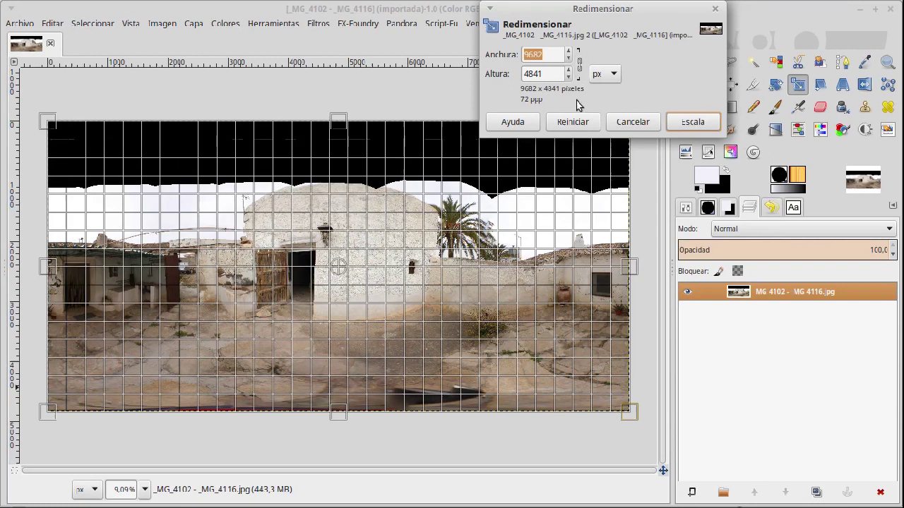
pyautogui.click(578, 65)
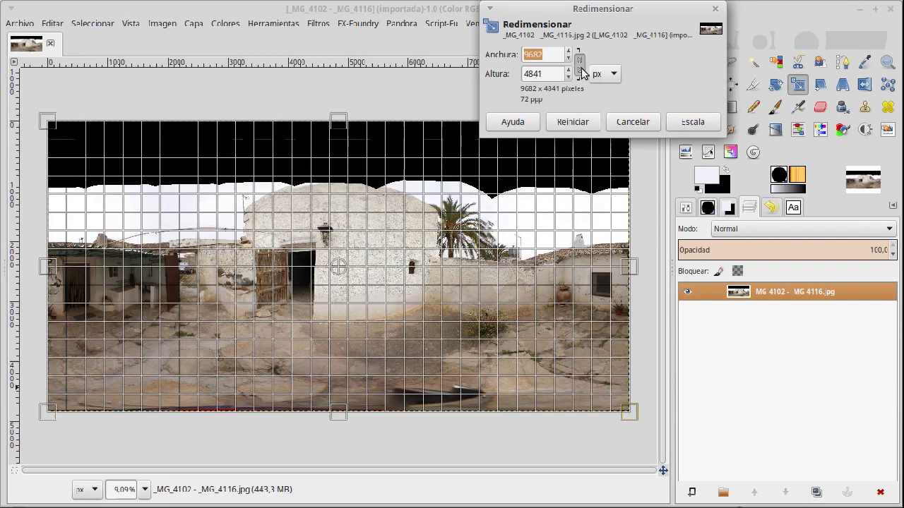
pyautogui.click(542, 74)
pyautogui.write('1500')
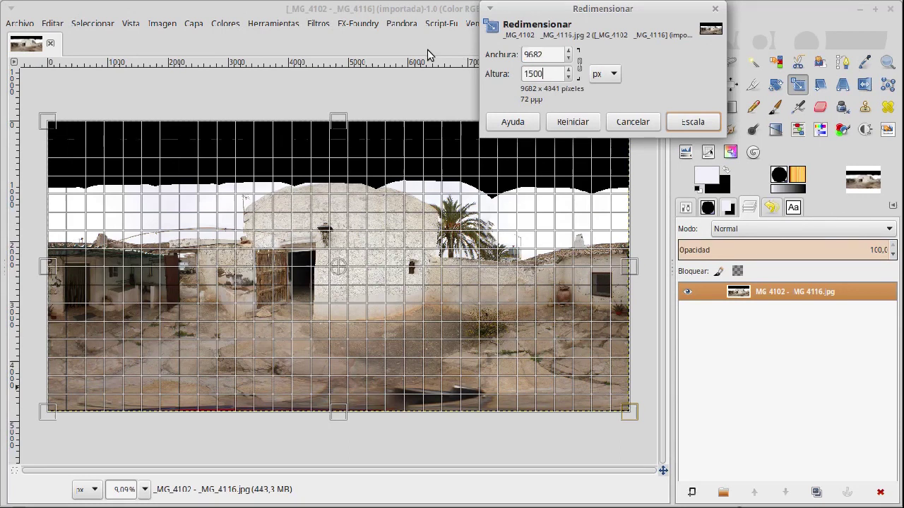
pyautogui.press('Tab')
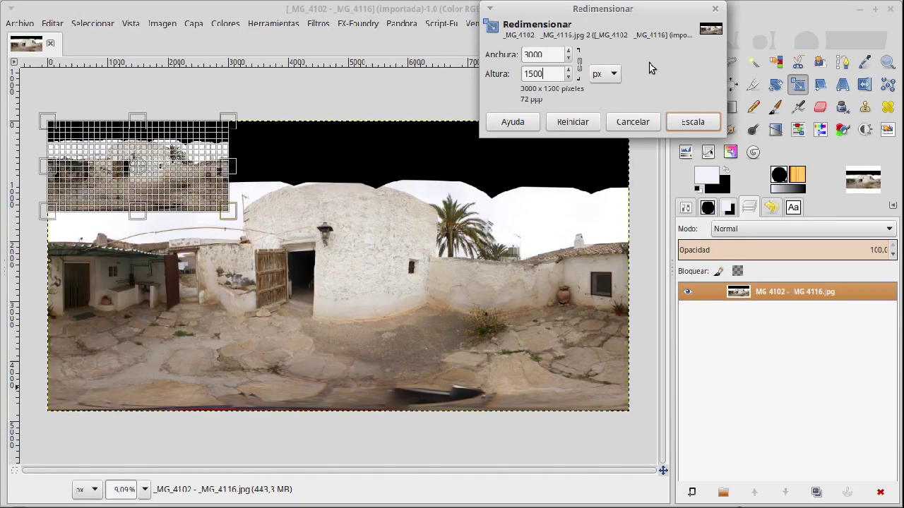
pyautogui.click(688, 124)
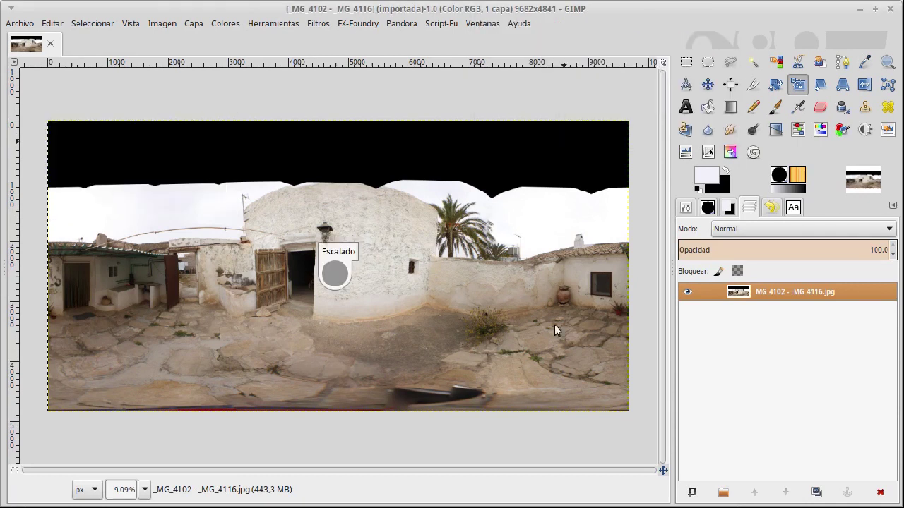